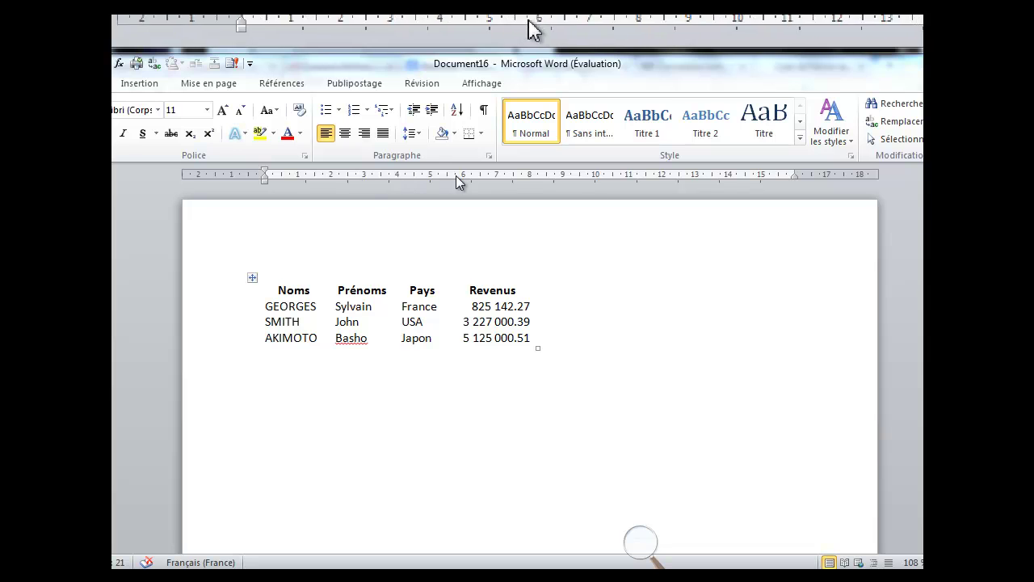
Set centred tab stops at about 1.5, 3.75, 5.75 and 9.25 cm on the empty line below the table
{"action": "left_click", "coordinate": [287, 385]}
{"action": "key", "text": "Tab"}
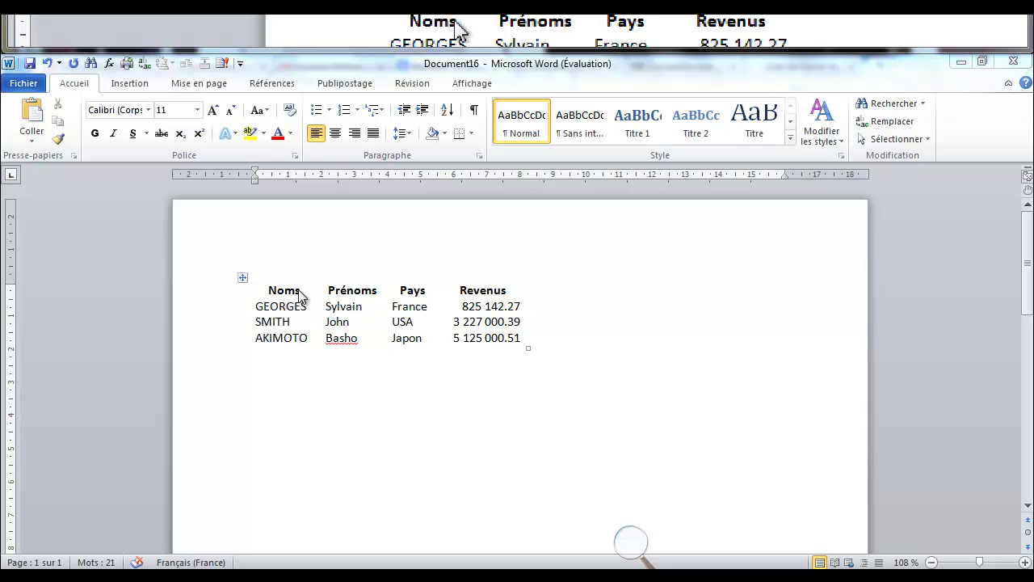
{"action": "left_click", "coordinate": [14, 179]}
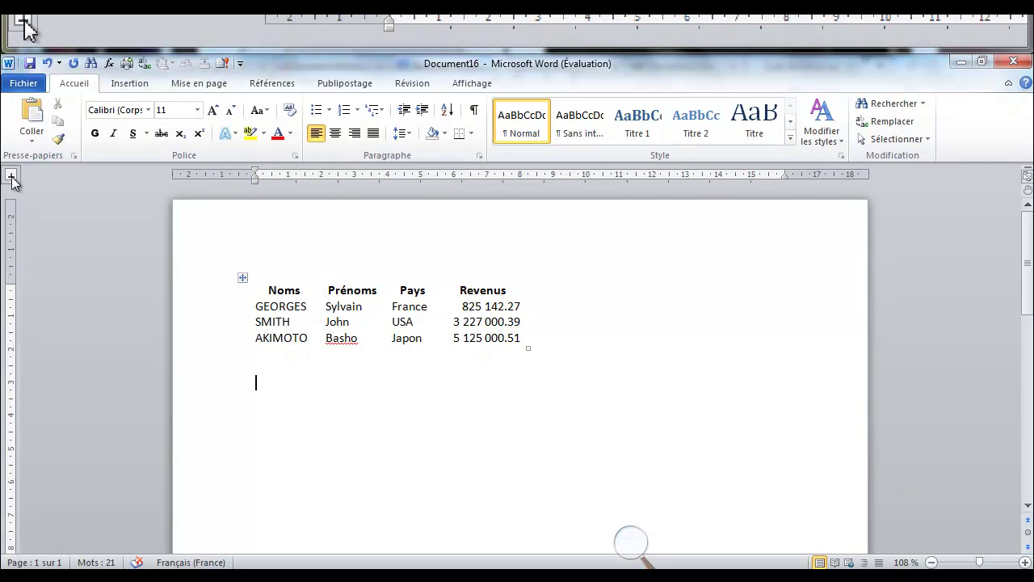
{"action": "left_click", "coordinate": [12, 178]}
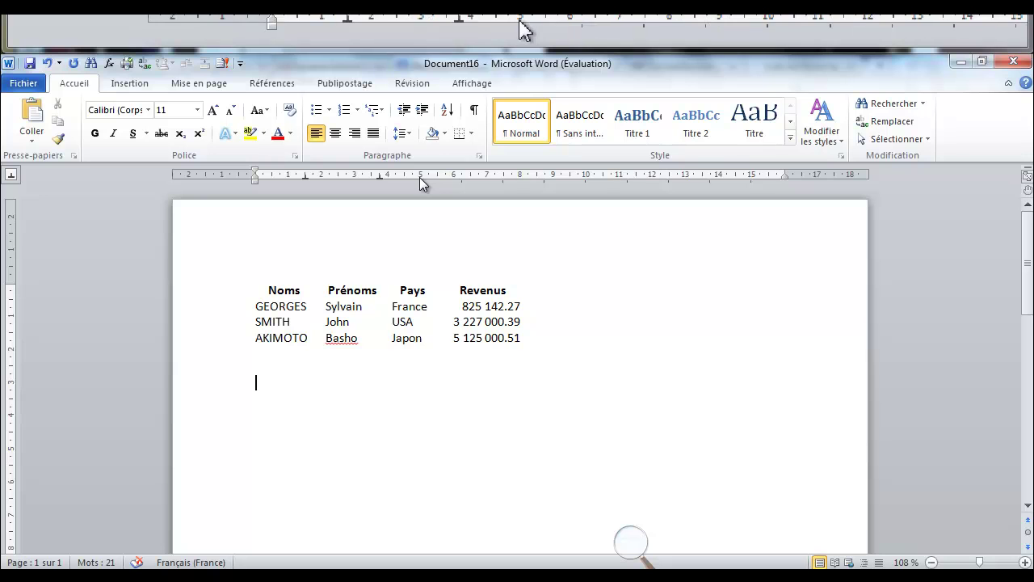
{"action": "left_click", "coordinate": [447, 175]}
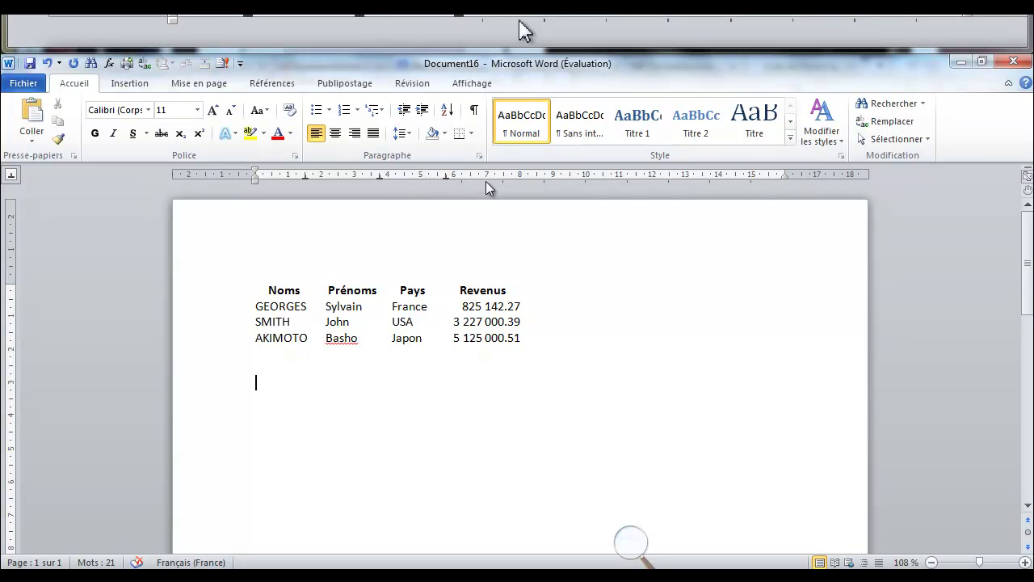
{"action": "left_click", "coordinate": [562, 175]}
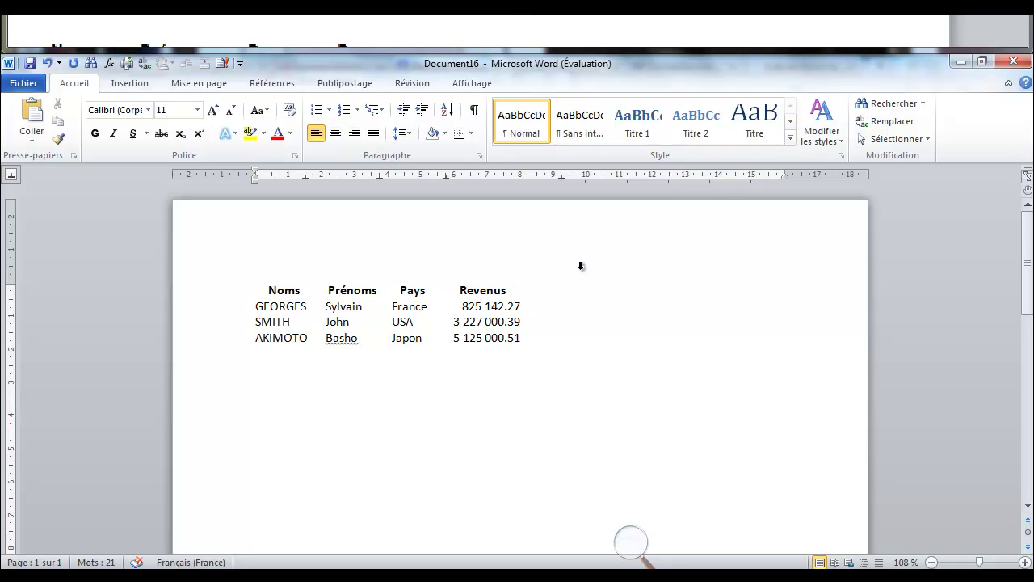
Enter the headers Noms, Prénoms, Pays and Revenus at the four centred tab stops and start a new line below them
{"action": "type", "text": "Noms"}
{"action": "key", "text": "Tab"}
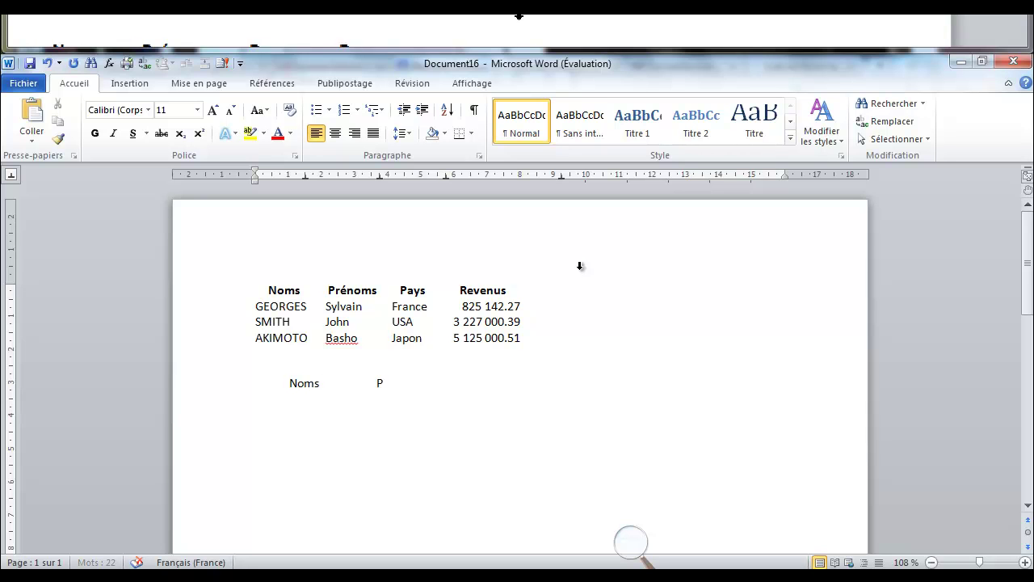
{"action": "type", "text": "Prénoms\tPays"}
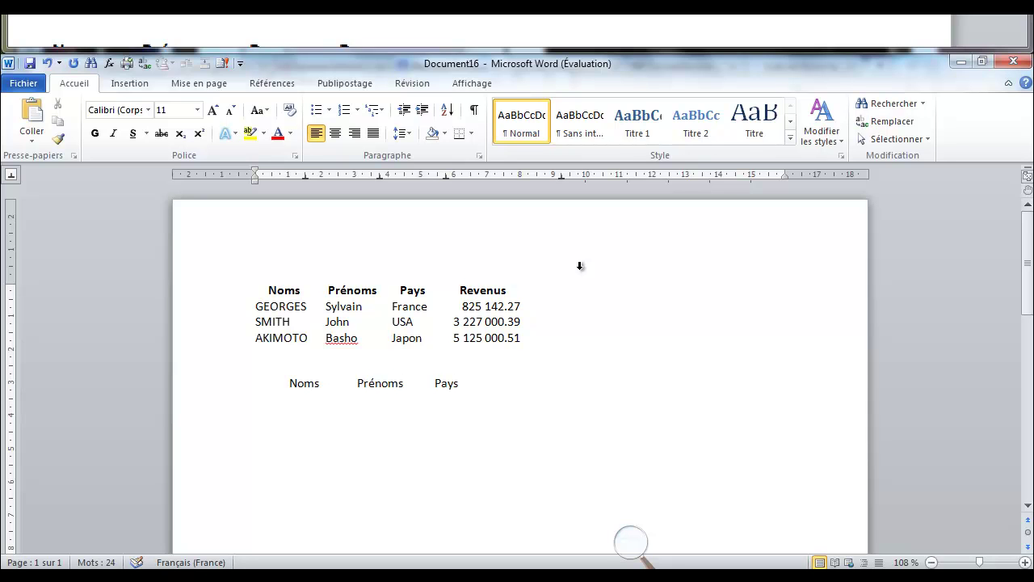
{"action": "key", "text": "Tab"}
{"action": "type", "text": "Revenus"}
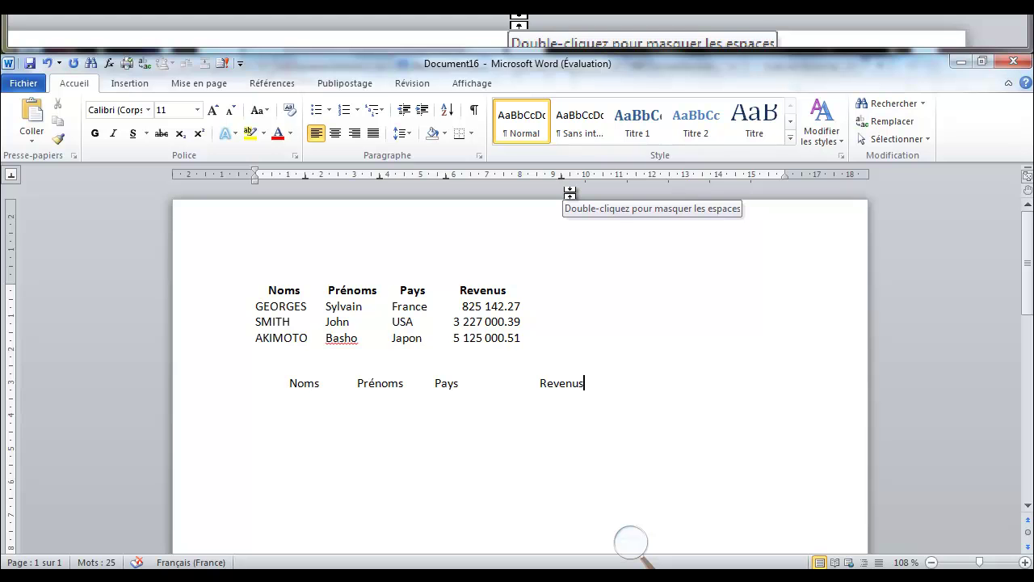
{"action": "key", "text": "Return"}
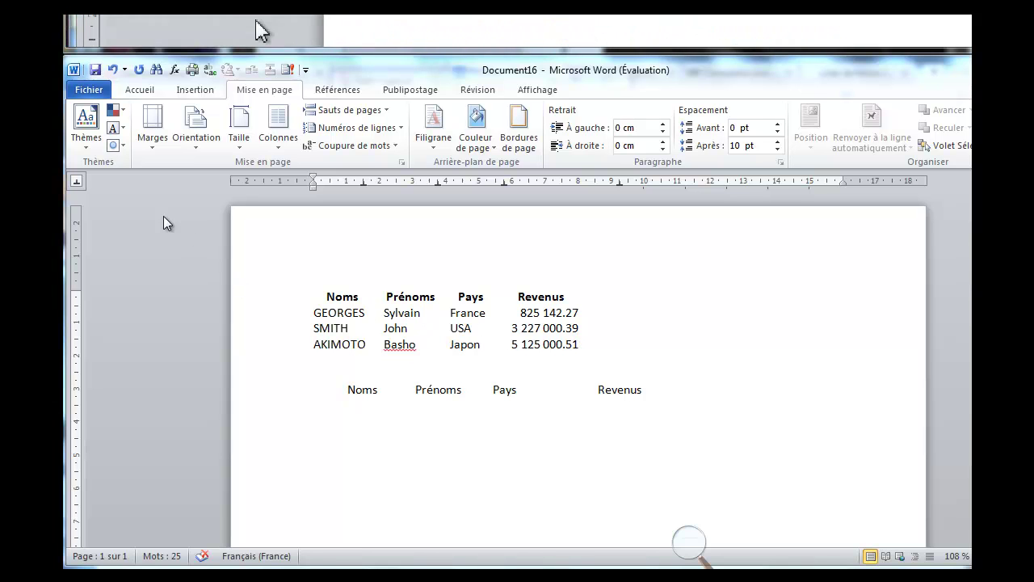
Add left-aligned tab stops at about 3 and 5.25 cm to the new line under the headers
{"action": "left_click", "coordinate": [77, 186]}
{"action": "left_click", "coordinate": [78, 187]}
{"action": "left_click", "coordinate": [78, 187]}
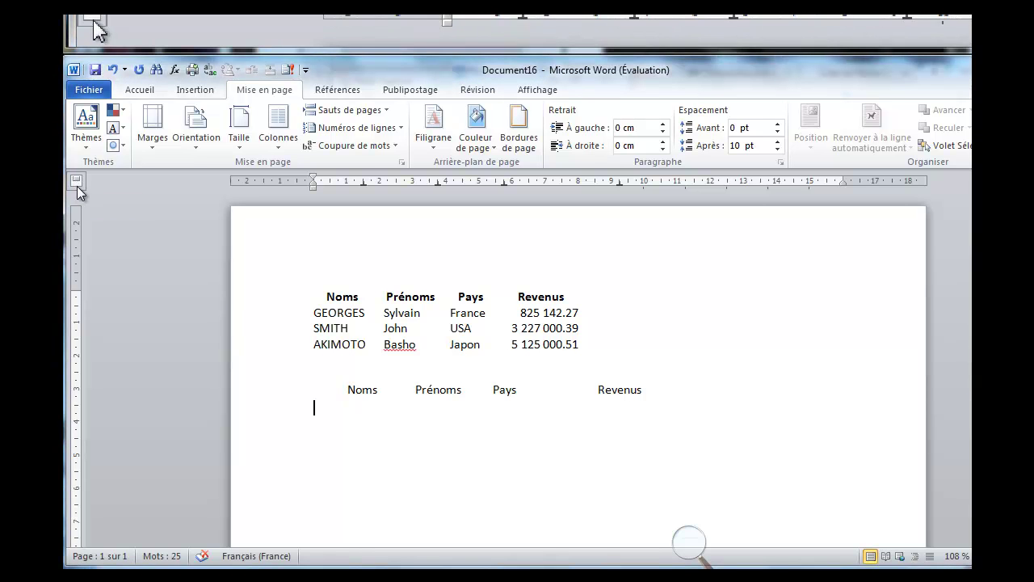
{"action": "left_click", "coordinate": [77, 182]}
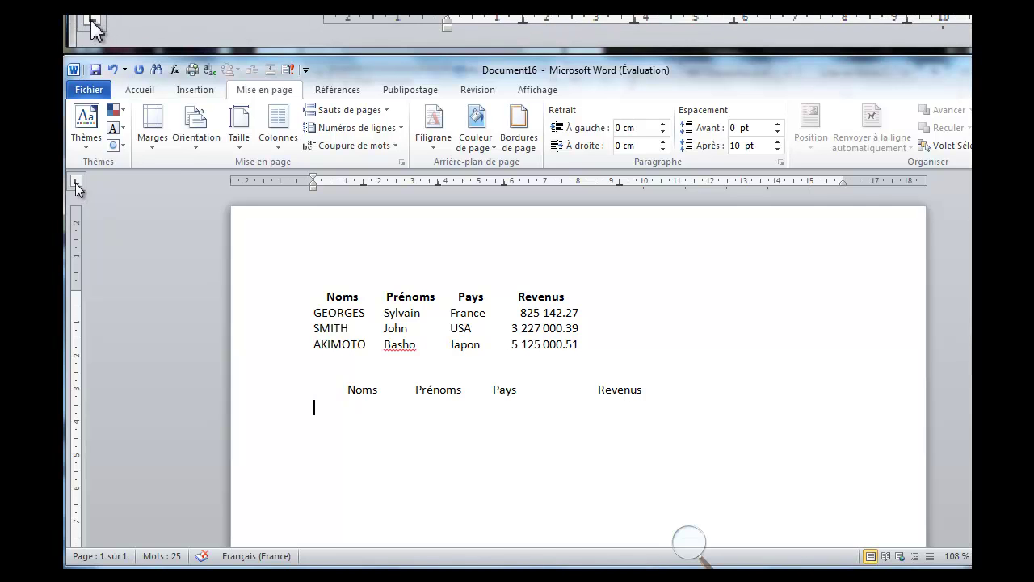
{"action": "left_click", "coordinate": [79, 184]}
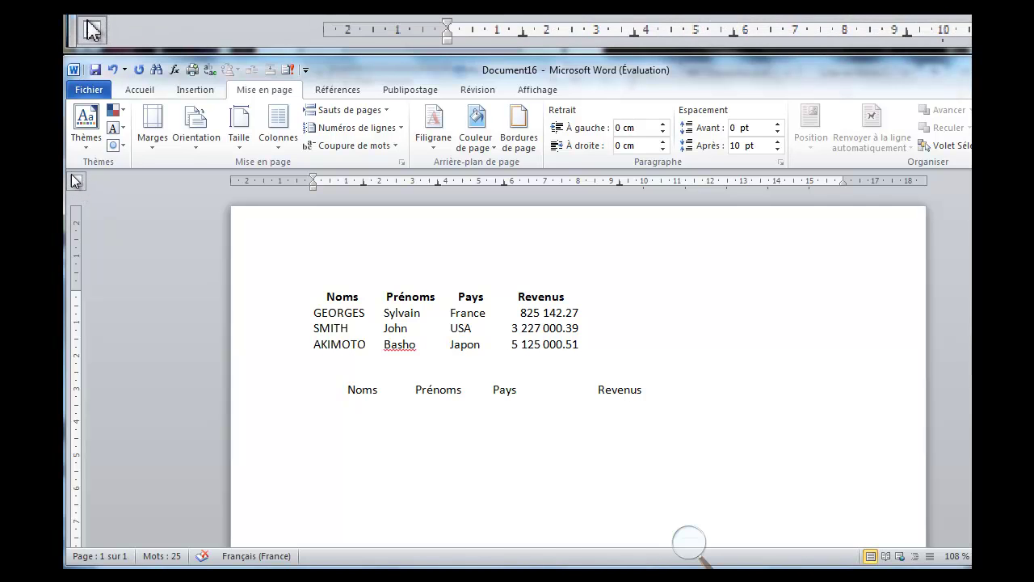
{"action": "left_click", "coordinate": [78, 184]}
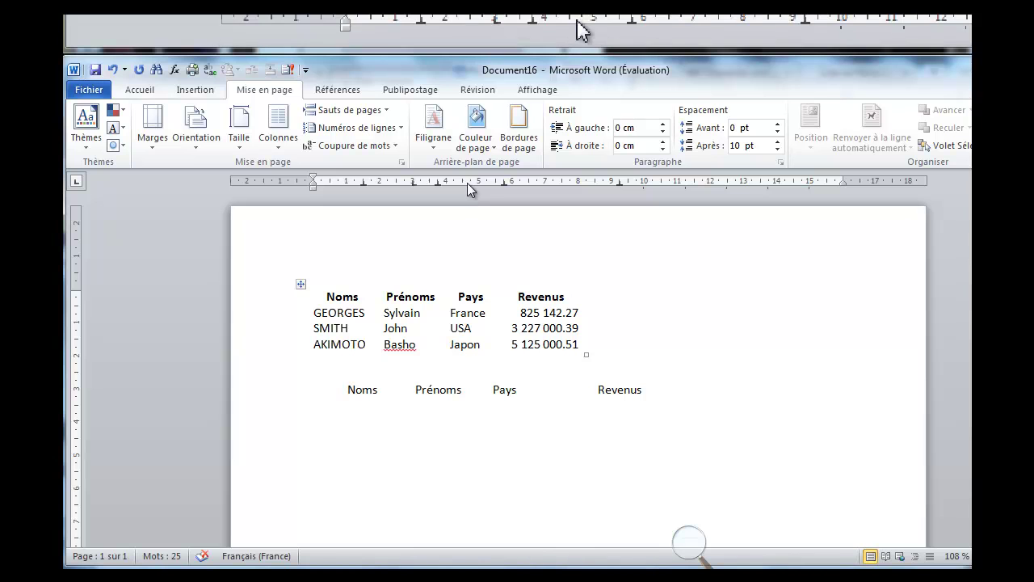
{"action": "left_click_drag", "start_coordinate": [467, 184], "coordinate": [485, 184]}
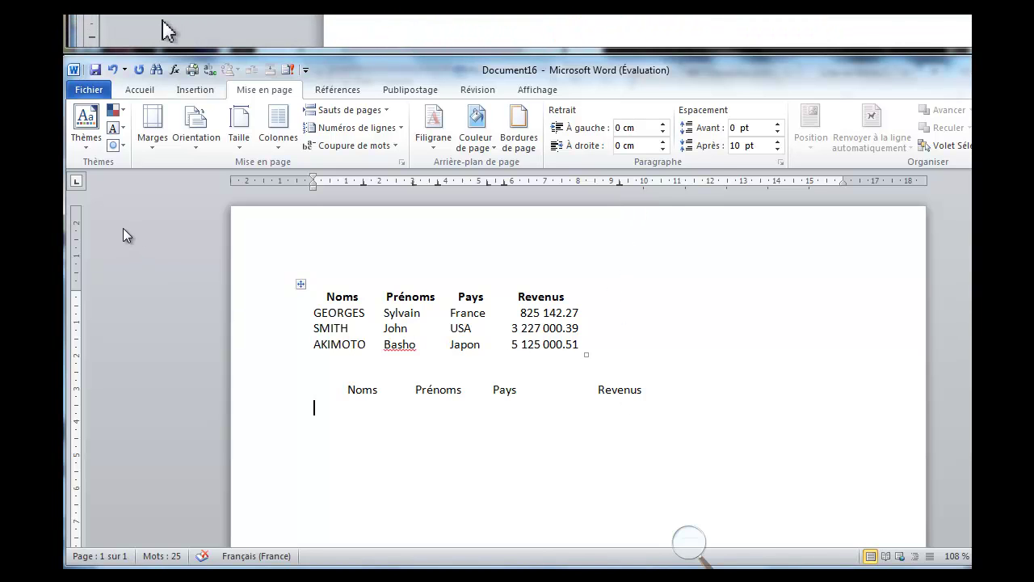
Add a right-aligned tab stop at about 10.75 cm to the line under the headers for the income figures
{"action": "left_click", "coordinate": [77, 183]}
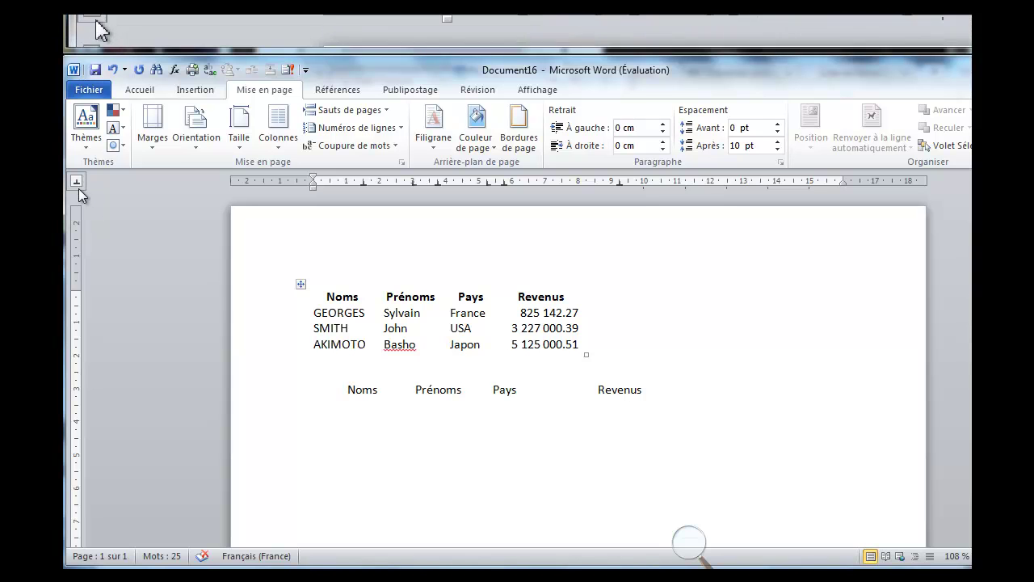
{"action": "left_click", "coordinate": [79, 181]}
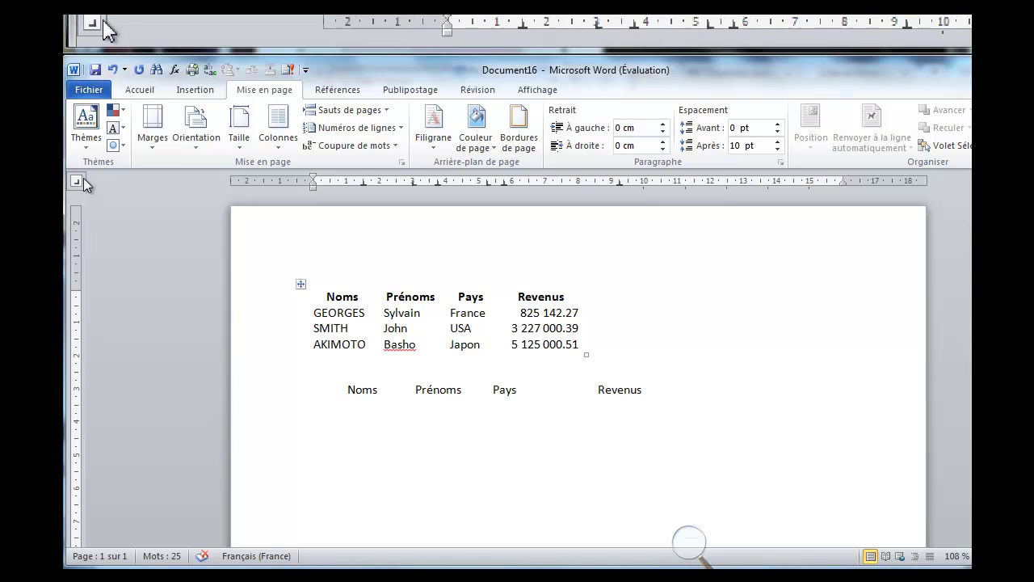
{"action": "left_click", "coordinate": [77, 183]}
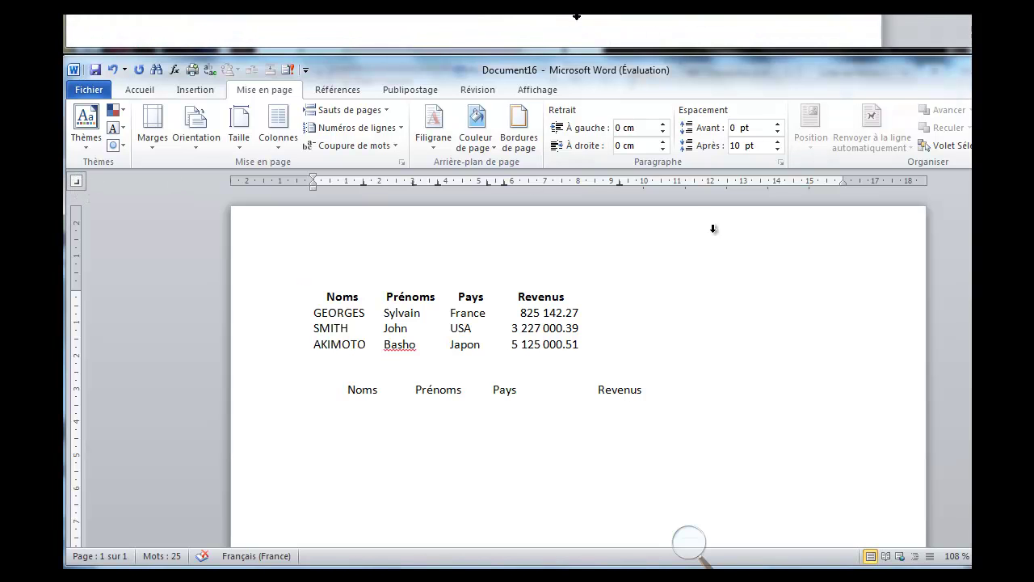
{"action": "left_click", "coordinate": [621, 184]}
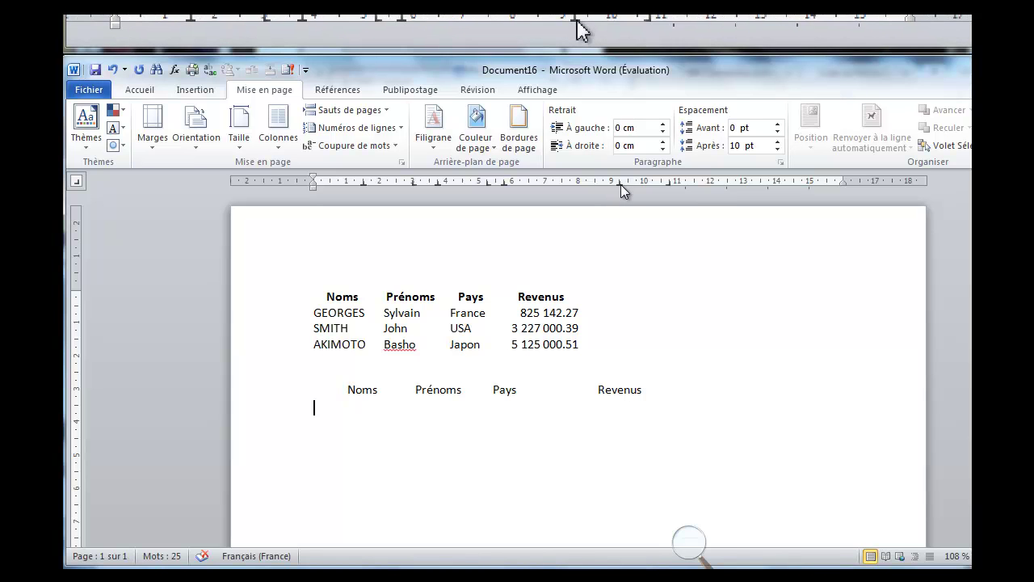
Remove the four inherited centred tab stops from the line under the headers
{"action": "left_click_drag", "start_coordinate": [619, 184], "coordinate": [619, 259]}
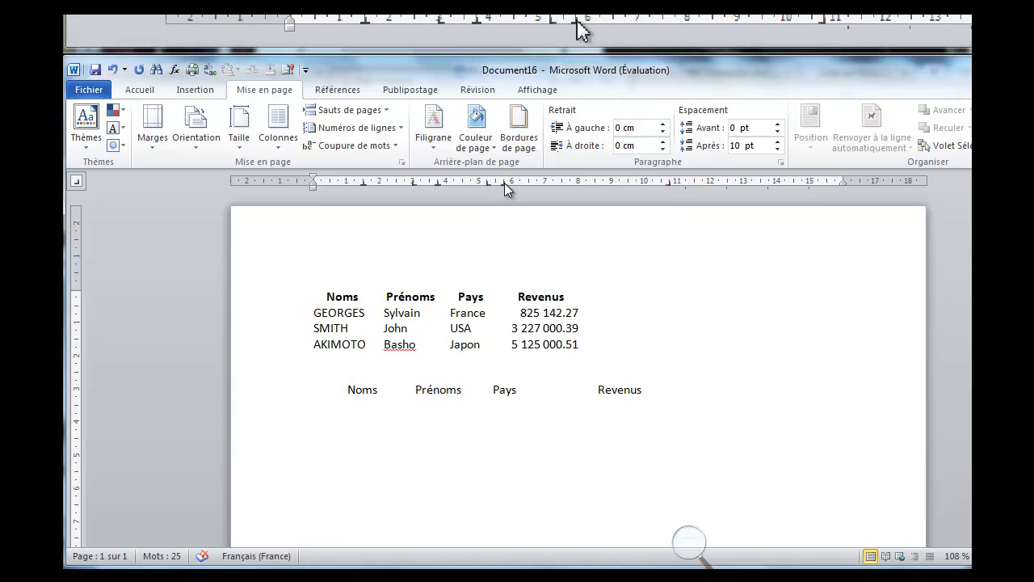
{"action": "left_click_drag", "start_coordinate": [504, 183], "coordinate": [504, 235]}
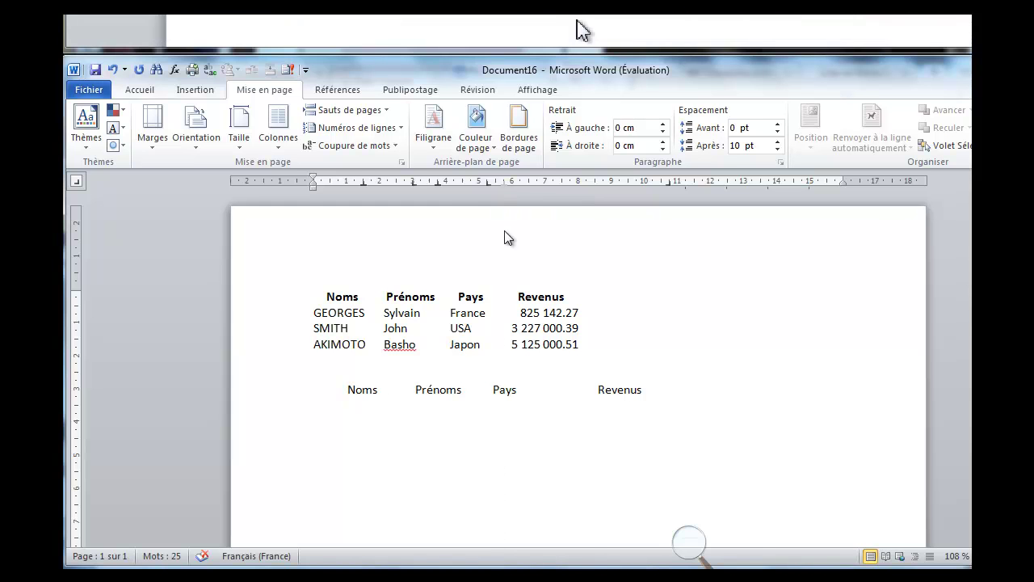
{"action": "left_click_drag", "start_coordinate": [437, 184], "coordinate": [441, 219]}
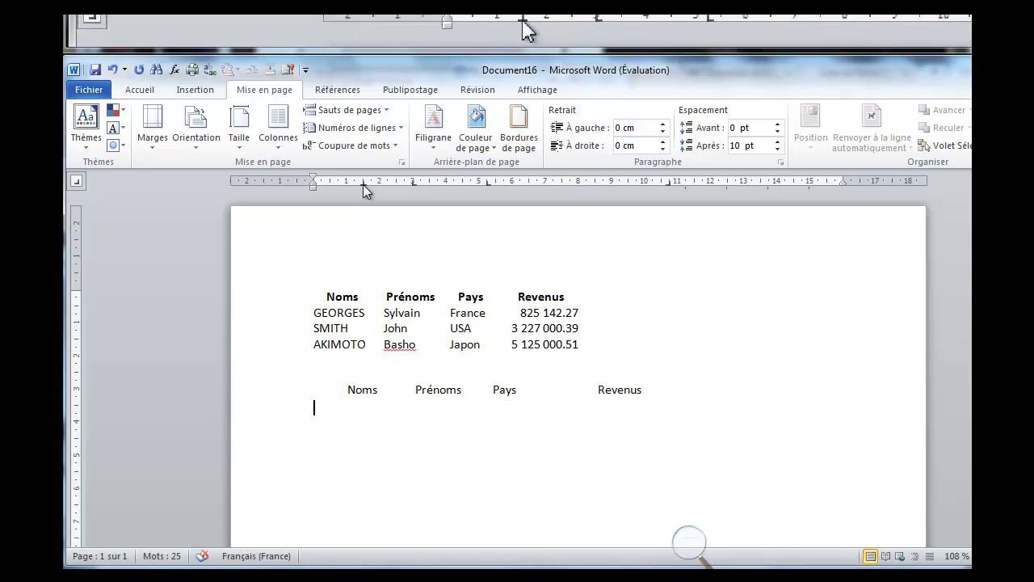
{"action": "left_click_drag", "start_coordinate": [364, 188], "coordinate": [365, 212]}
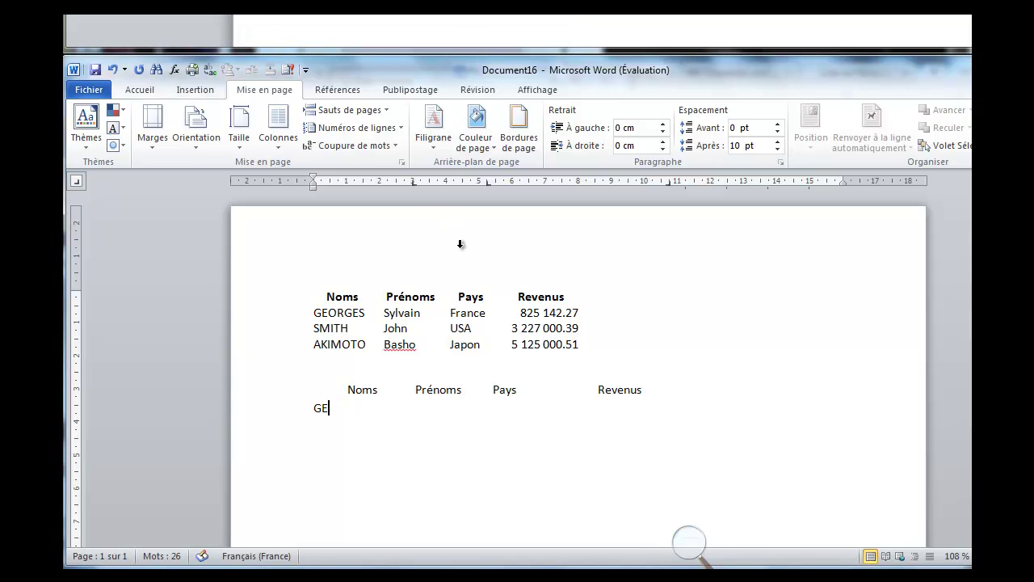
Enter three tab-aligned rows copying the table's surnames, first names, countries (France, USA, Japon) and incomes (825 142.27, 3 227 000.39, 5 125 000.51)
{"action": "type", "text": "GES Sylvain France 825 142.27"}
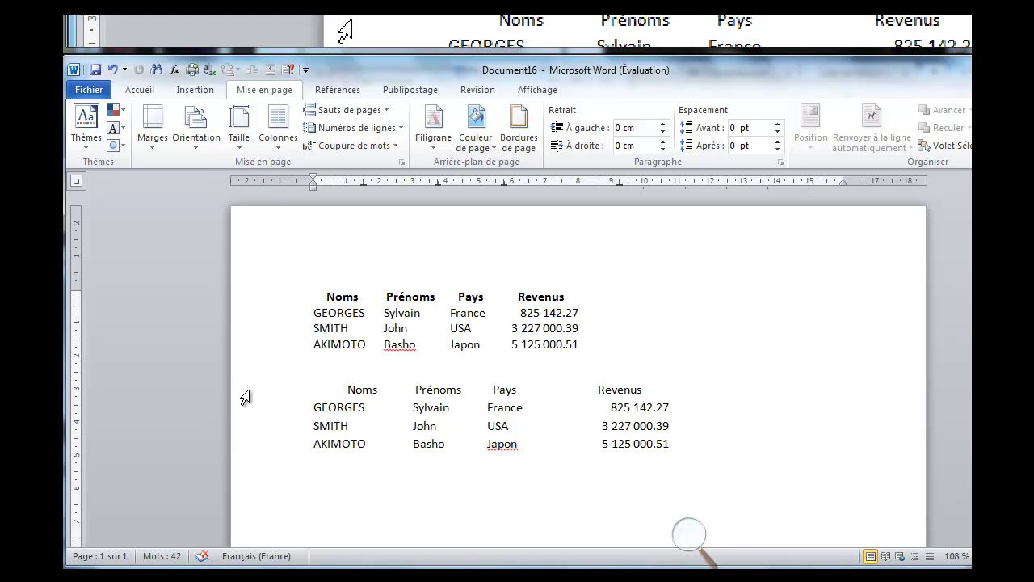
Move the tabbed header line's centred tab stops for Prénoms to about 4 cm and for Pays to about 6.75 cm
{"action": "left_click", "coordinate": [245, 397]}
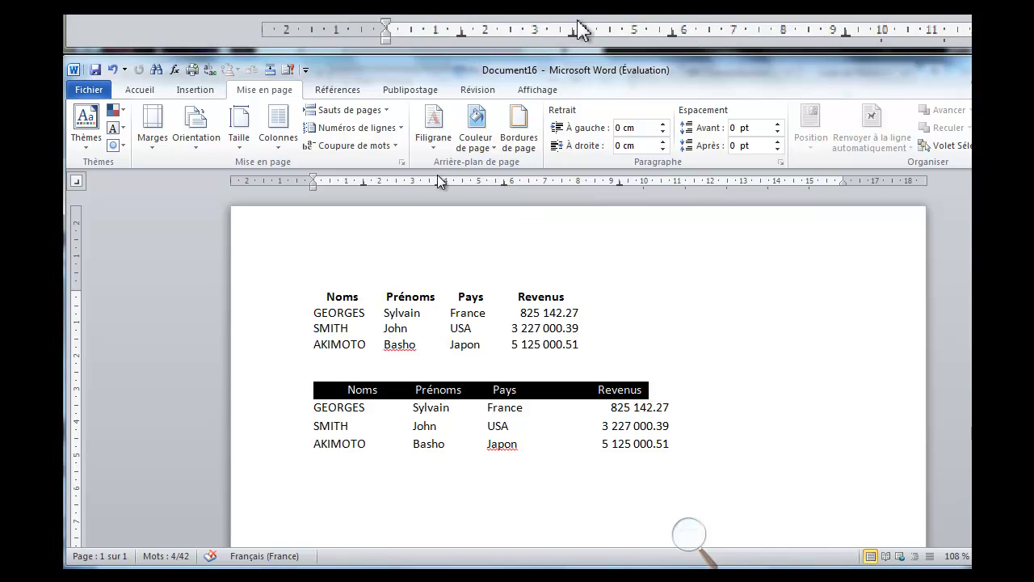
{"action": "left_click_drag", "start_coordinate": [438, 186], "coordinate": [539, 188]}
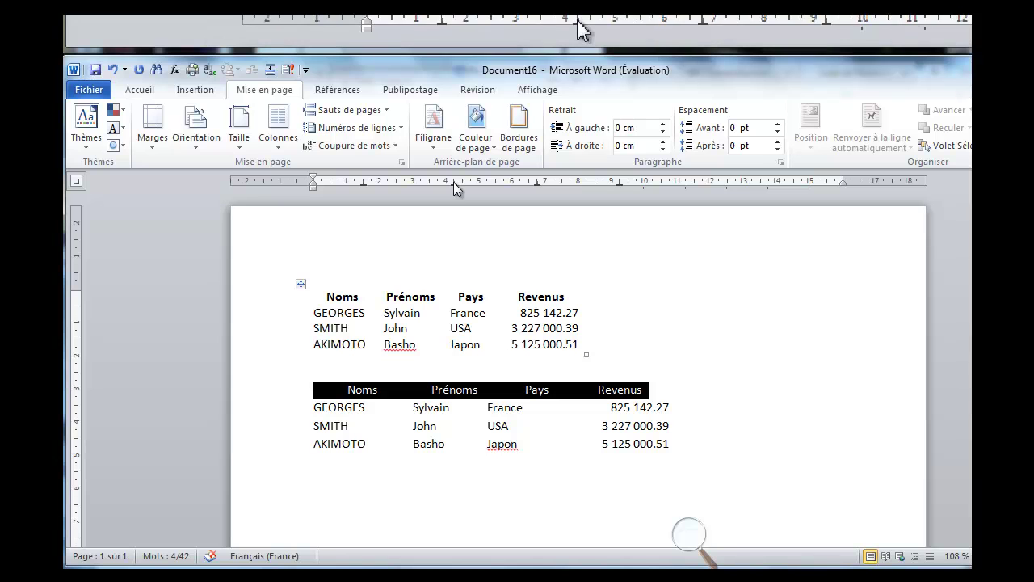
{"action": "left_click_drag", "start_coordinate": [453, 181], "coordinate": [445, 183]}
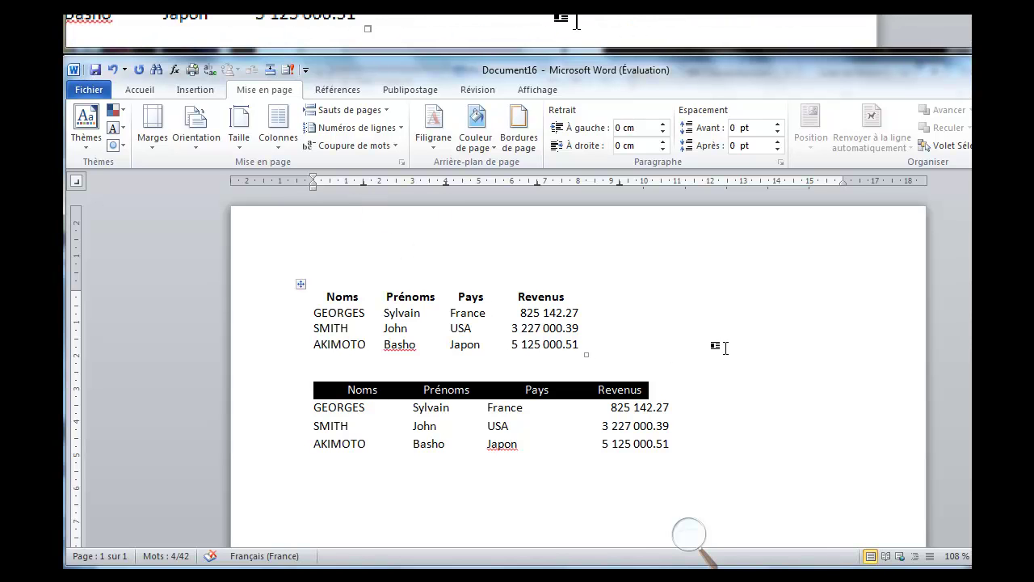
Move the three data rows' left tab stops to 3.25 and 6 cm and their right tab stop to 10.5 cm
{"action": "left_click", "coordinate": [256, 410]}
{"action": "left_click_drag", "start_coordinate": [256, 412], "coordinate": [262, 458]}
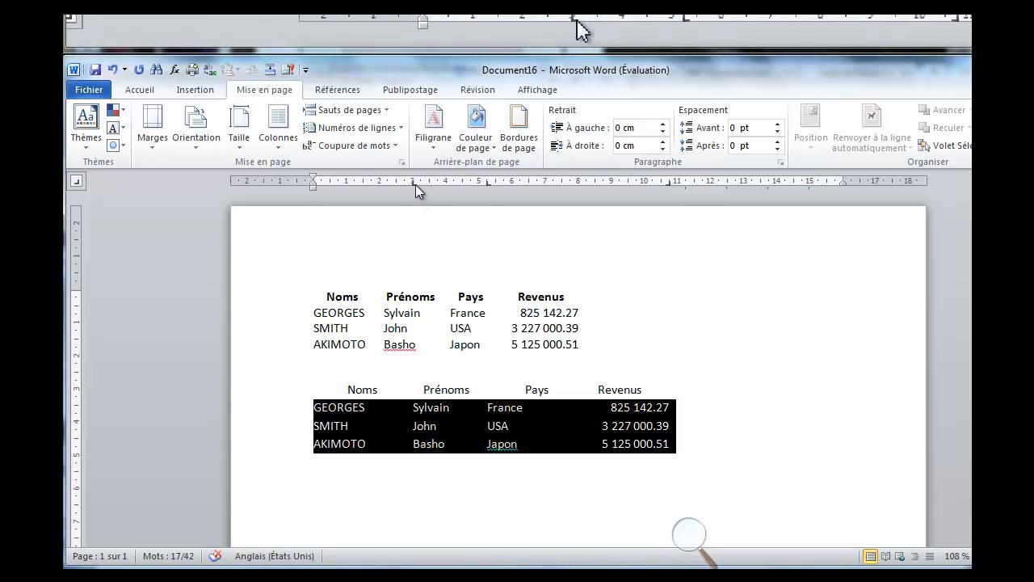
{"action": "left_click_drag", "start_coordinate": [412, 183], "coordinate": [418, 184]}
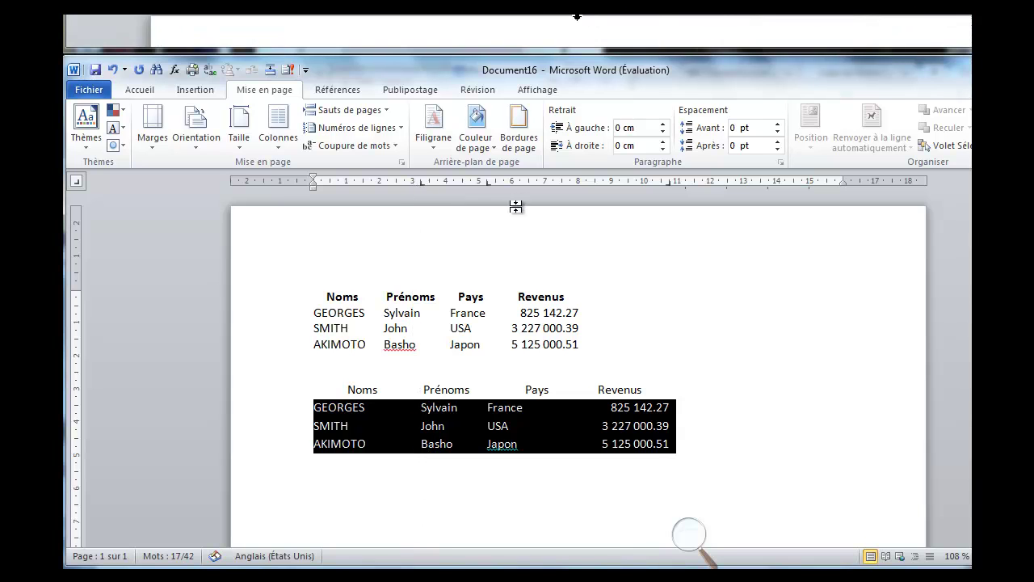
{"action": "left_click_drag", "start_coordinate": [488, 185], "coordinate": [513, 186]}
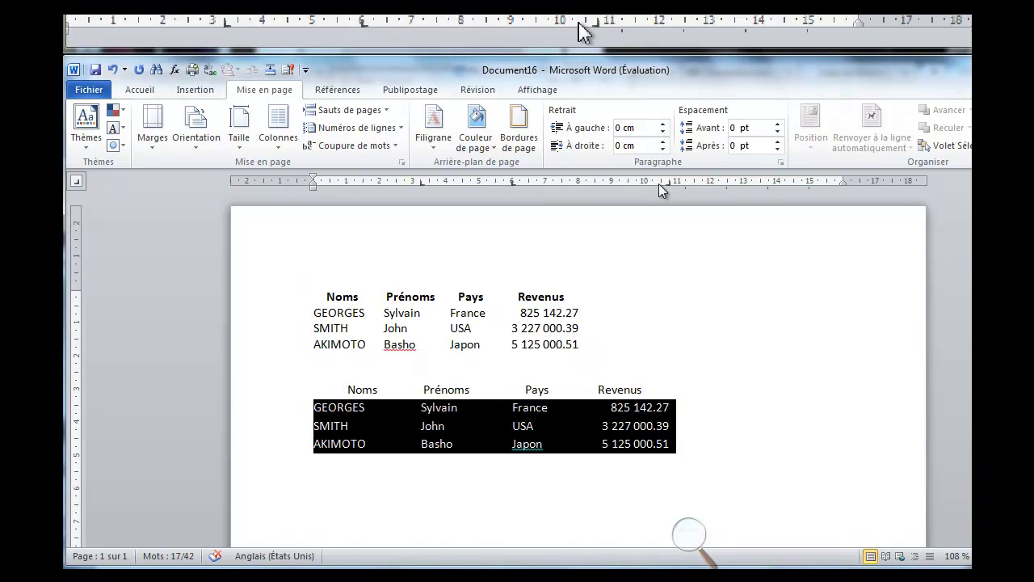
{"action": "left_click_drag", "start_coordinate": [669, 183], "coordinate": [661, 189]}
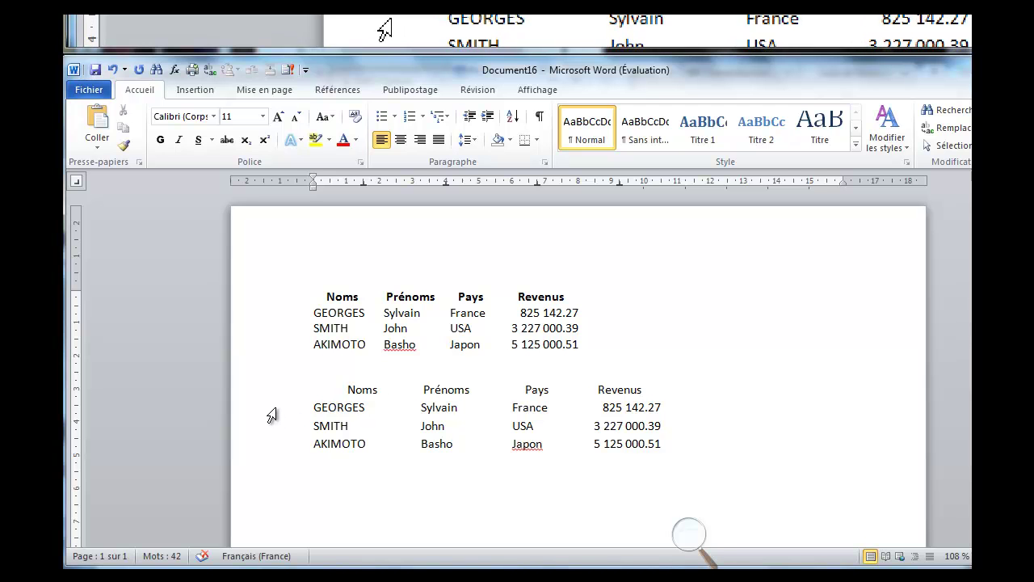
Give the 3,25 cm tab stop of the three tabbed data rows the dotted leader, option 2
{"action": "left_click_drag", "start_coordinate": [271, 416], "coordinate": [274, 448]}
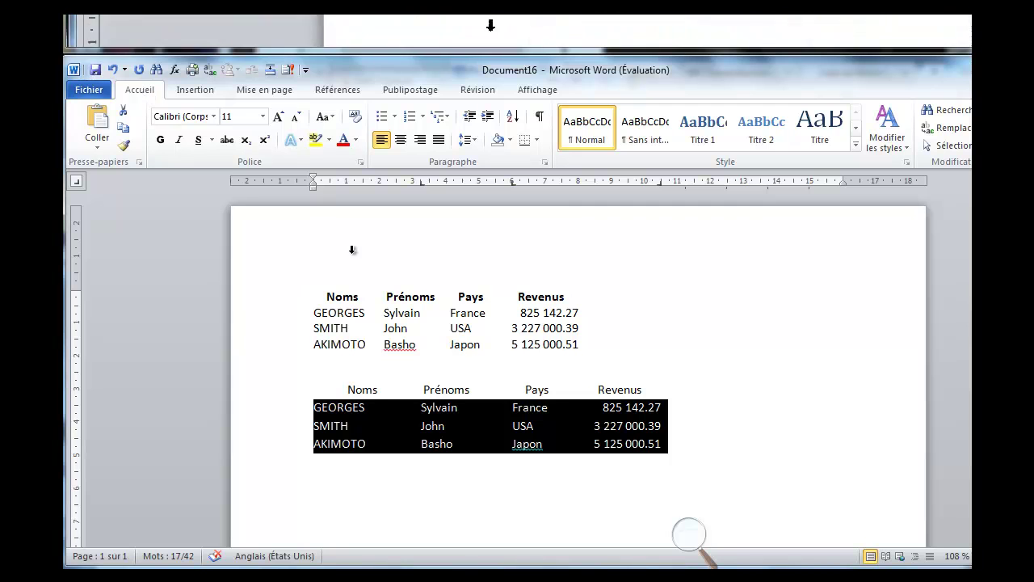
{"action": "left_click", "coordinate": [547, 167]}
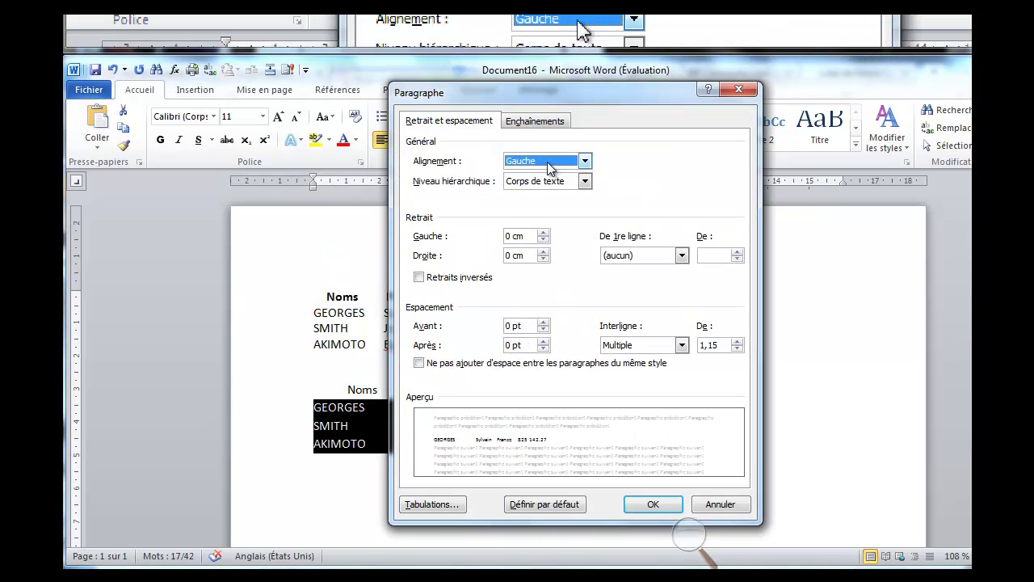
{"action": "left_click", "coordinate": [441, 505]}
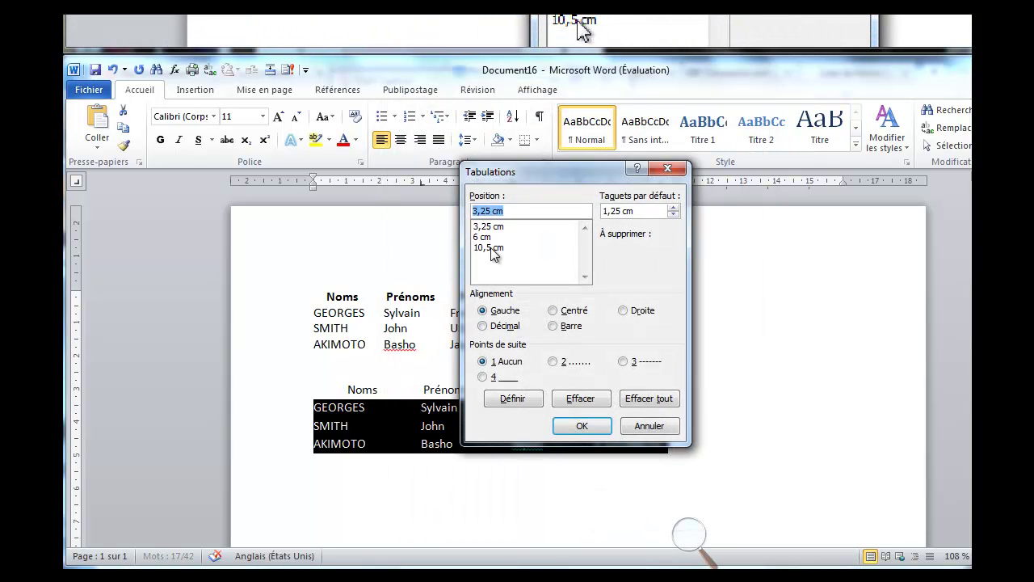
{"action": "left_click_drag", "start_coordinate": [545, 169], "coordinate": [538, 249]}
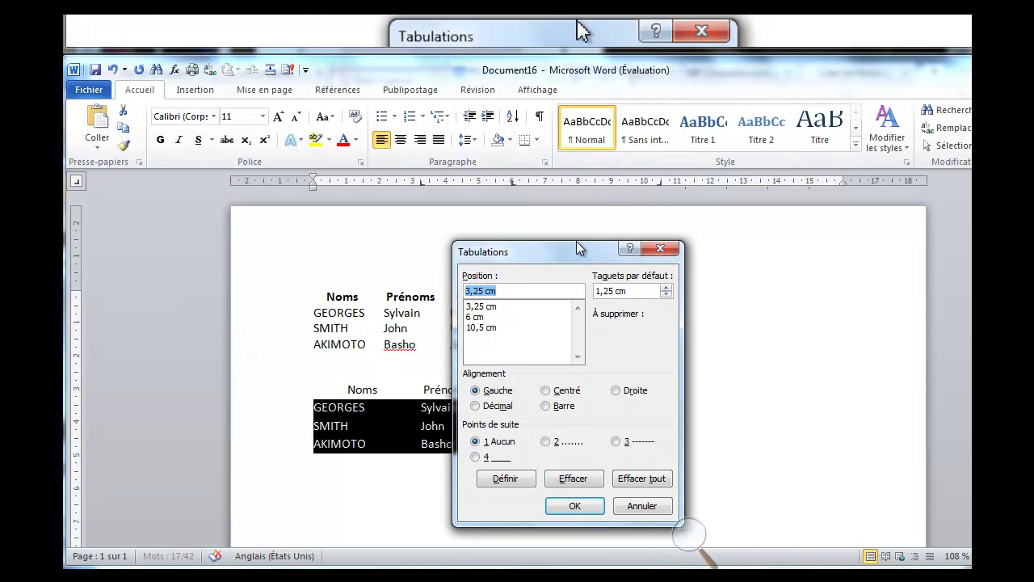
{"action": "left_click_drag", "start_coordinate": [569, 248], "coordinate": [571, 229]}
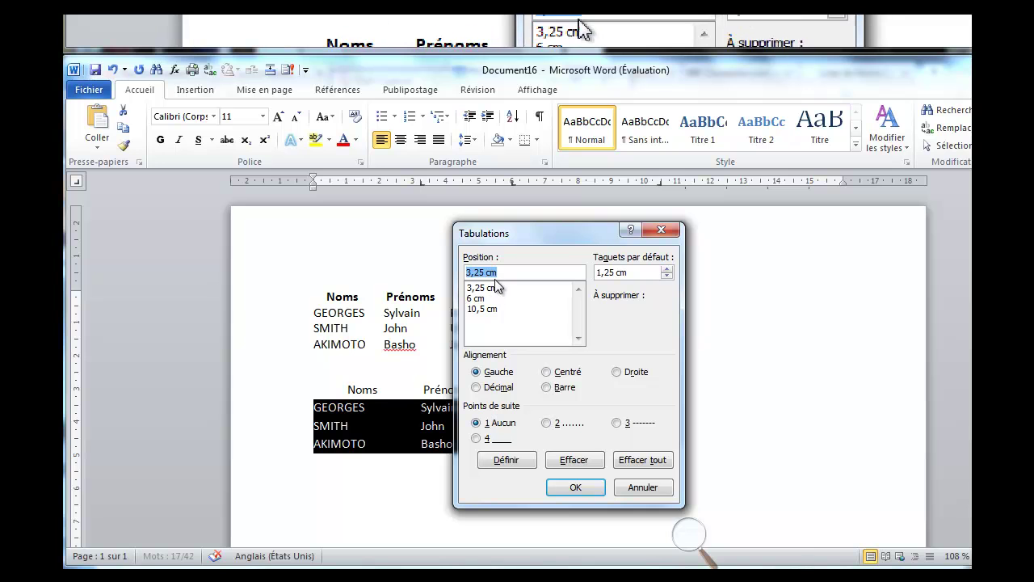
{"action": "left_click", "coordinate": [547, 423]}
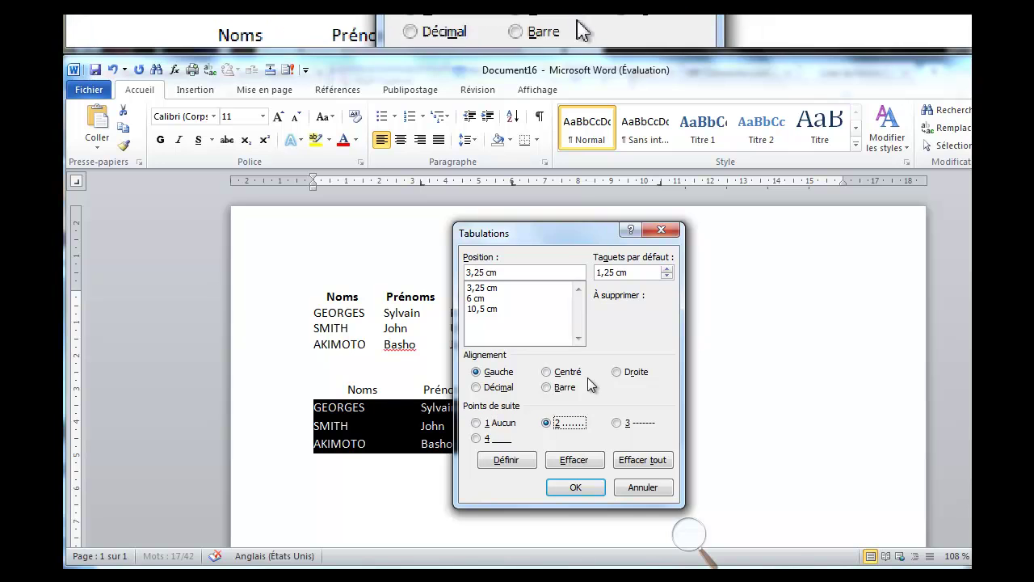
{"action": "left_click", "coordinate": [504, 461]}
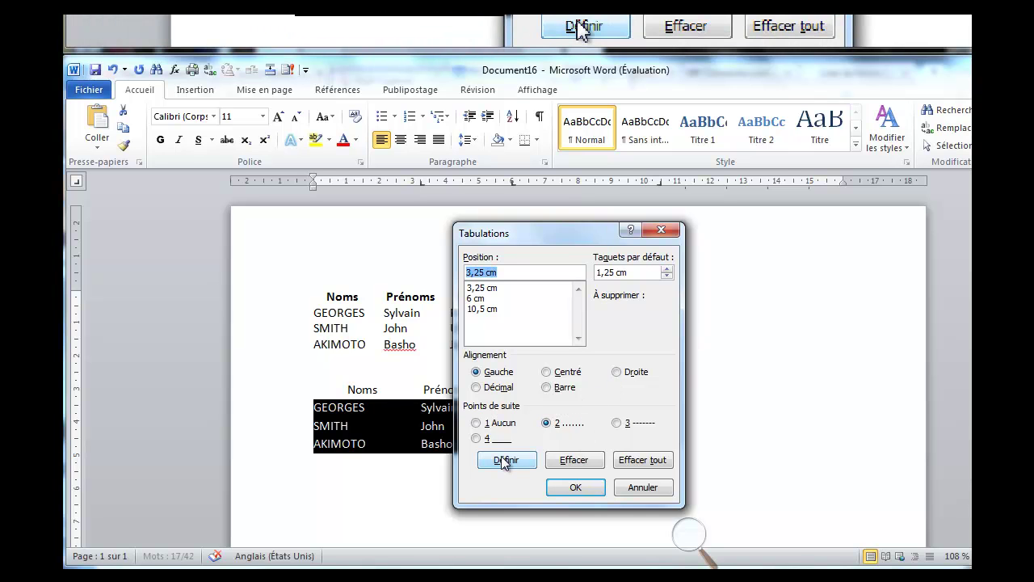
Set the dotted leader, option 2, on the data rows' 6 cm and 10,5 cm tab stops and apply the tab settings
{"action": "left_click", "coordinate": [478, 299]}
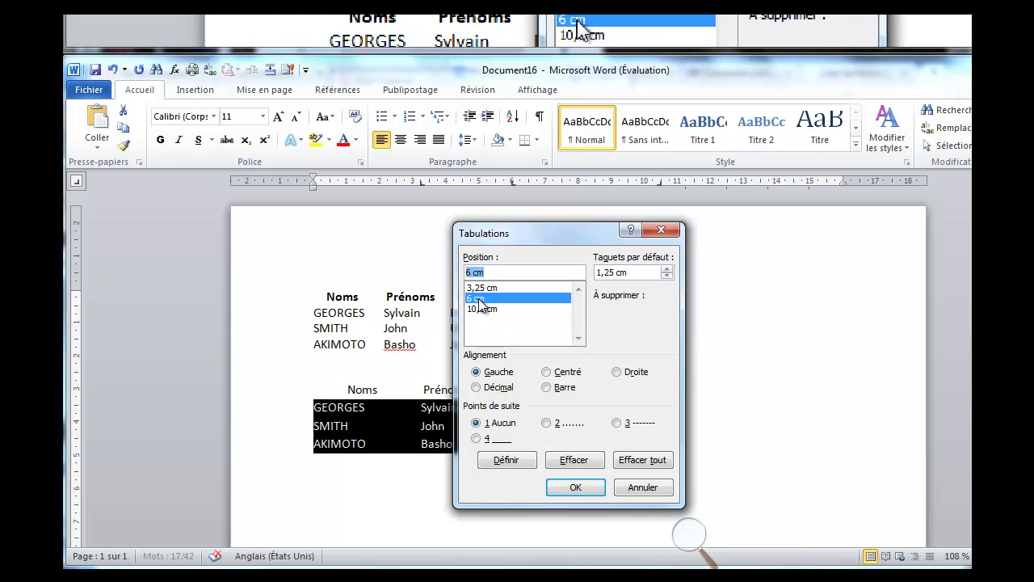
{"action": "left_click", "coordinate": [554, 423]}
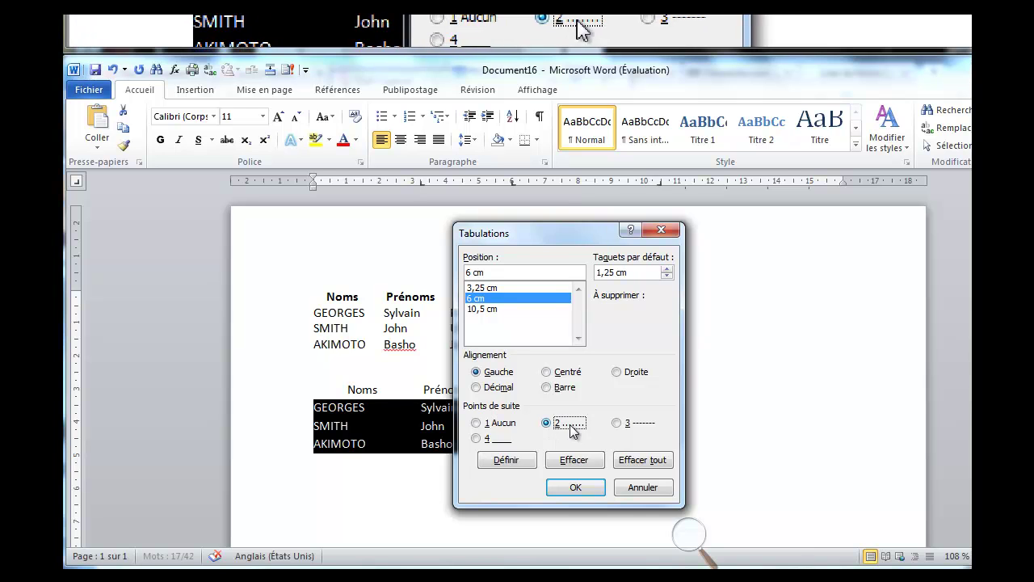
{"action": "left_click", "coordinate": [526, 461]}
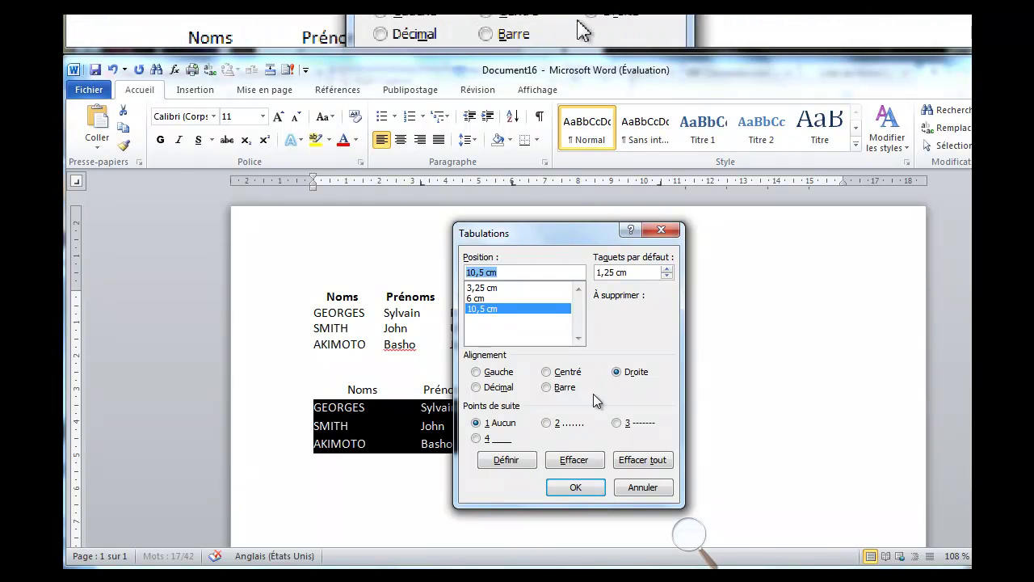
{"action": "left_click", "coordinate": [548, 423]}
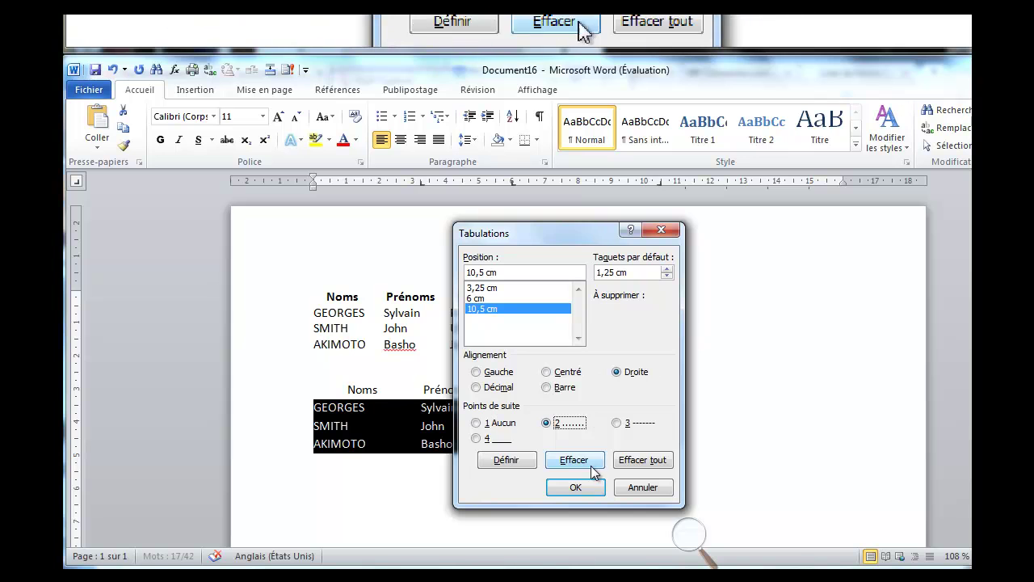
{"action": "left_click", "coordinate": [577, 488]}
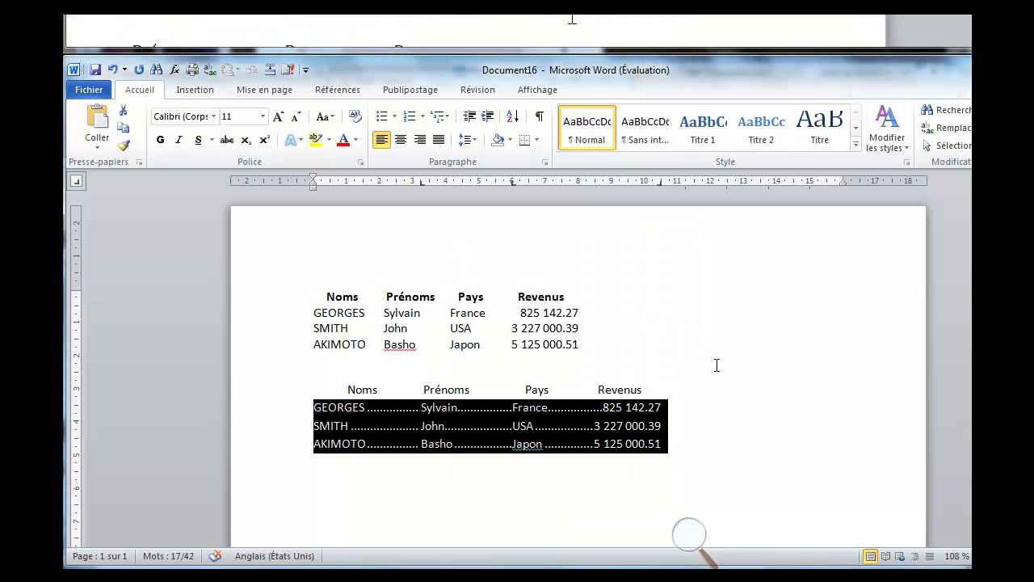
{"action": "left_click", "coordinate": [647, 389]}
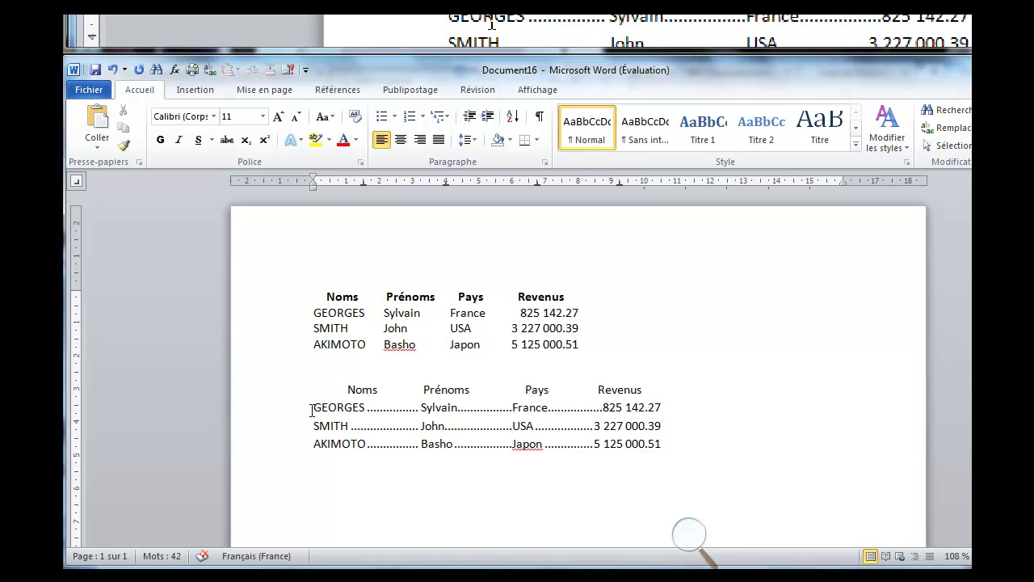
Change the leader of the three data rows' 3,25 cm and 6 cm tab stops to the solid underline, option 4
{"action": "left_click_drag", "start_coordinate": [280, 415], "coordinate": [286, 450]}
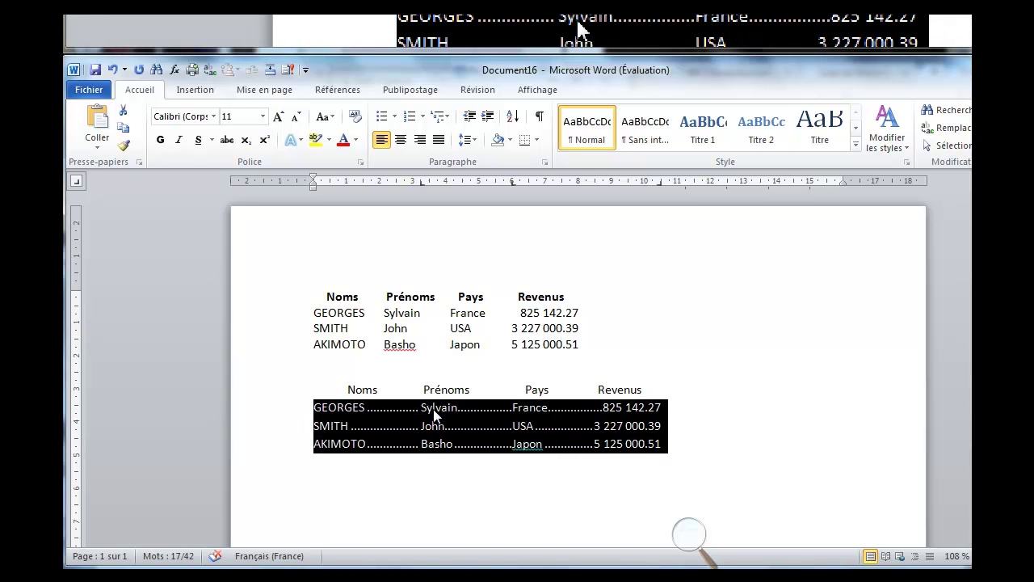
{"action": "left_click", "coordinate": [544, 162]}
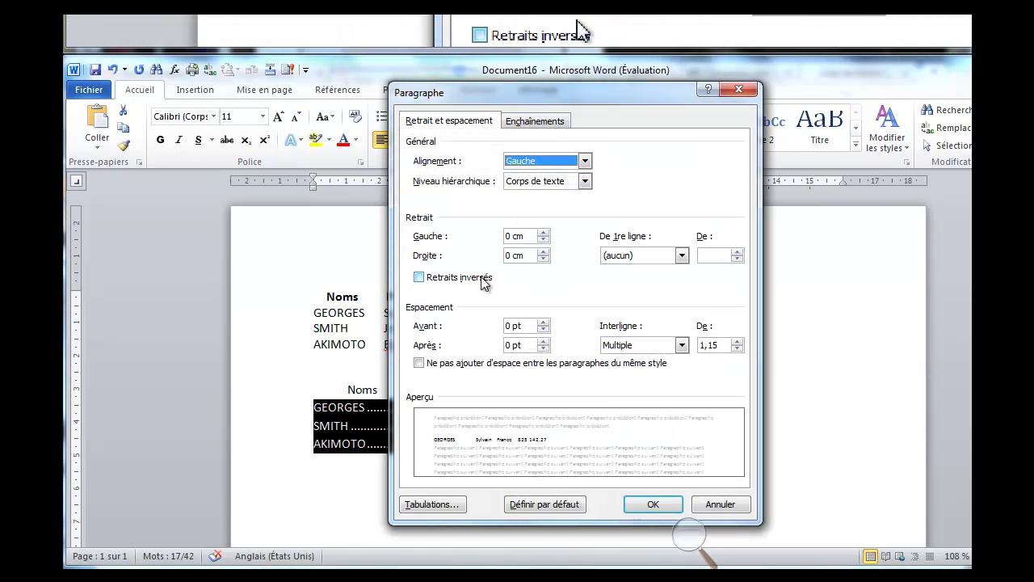
{"action": "left_click", "coordinate": [443, 503]}
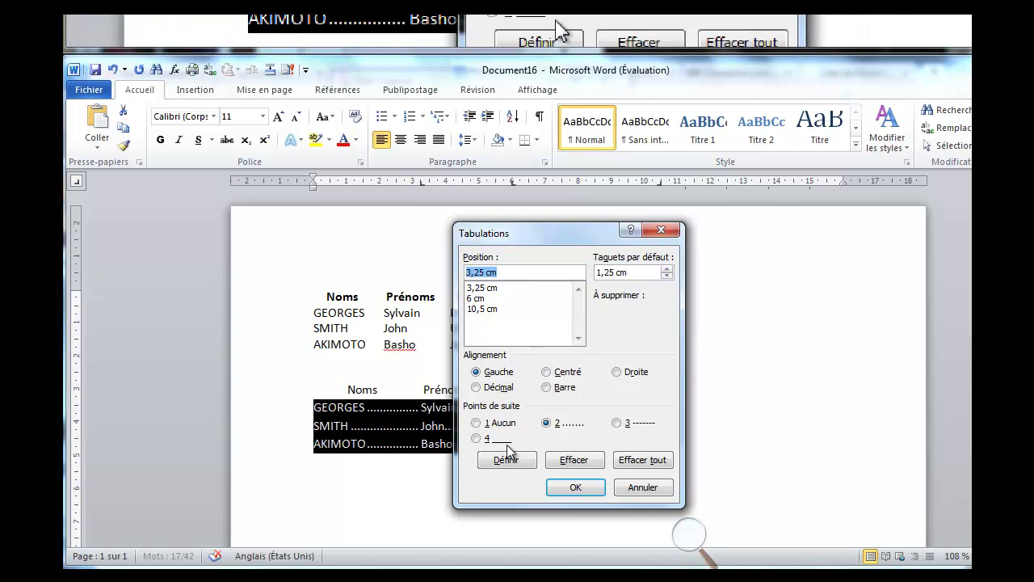
{"action": "left_click", "coordinate": [476, 439]}
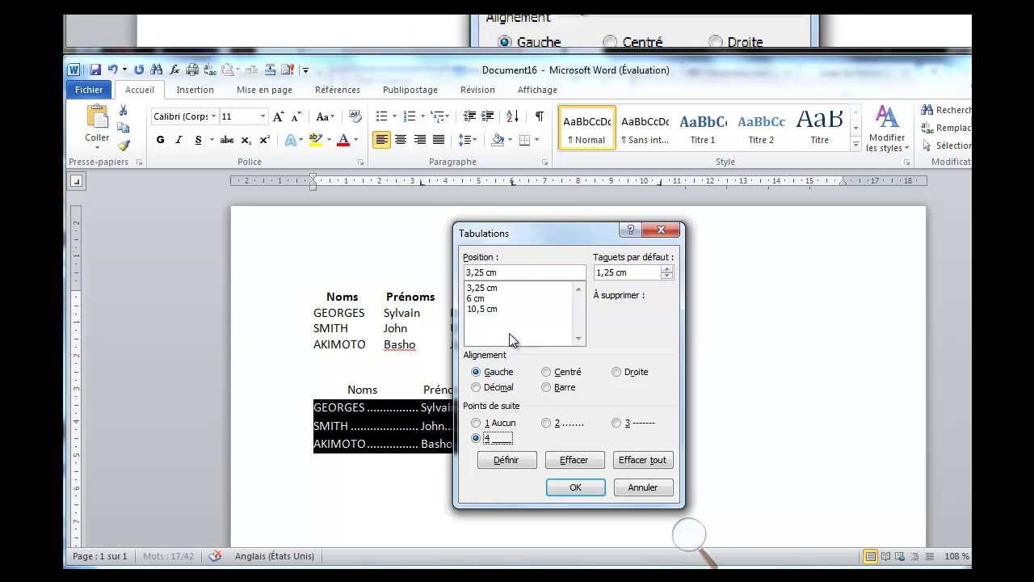
{"action": "left_click", "coordinate": [506, 460]}
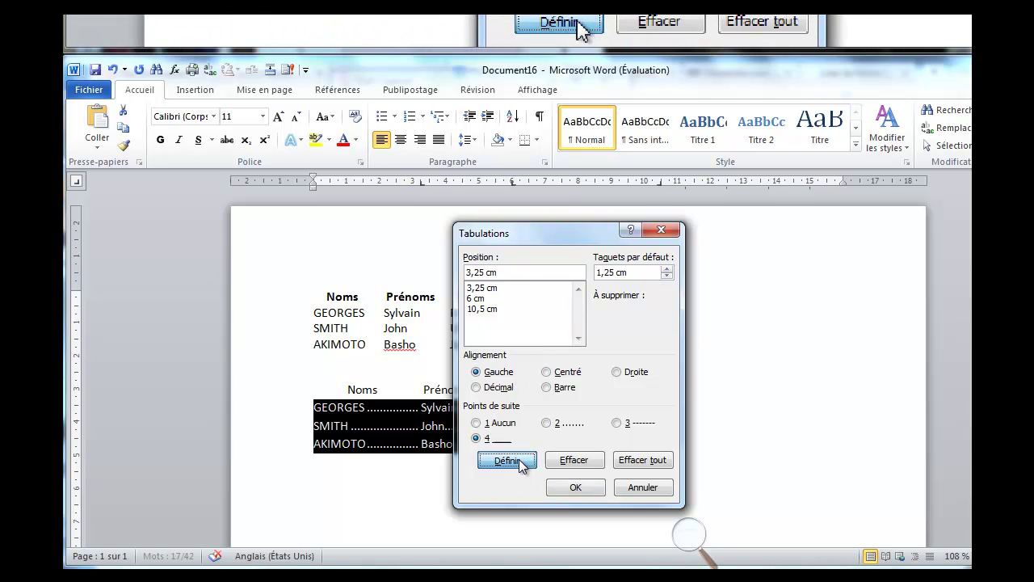
{"action": "left_click", "coordinate": [476, 298]}
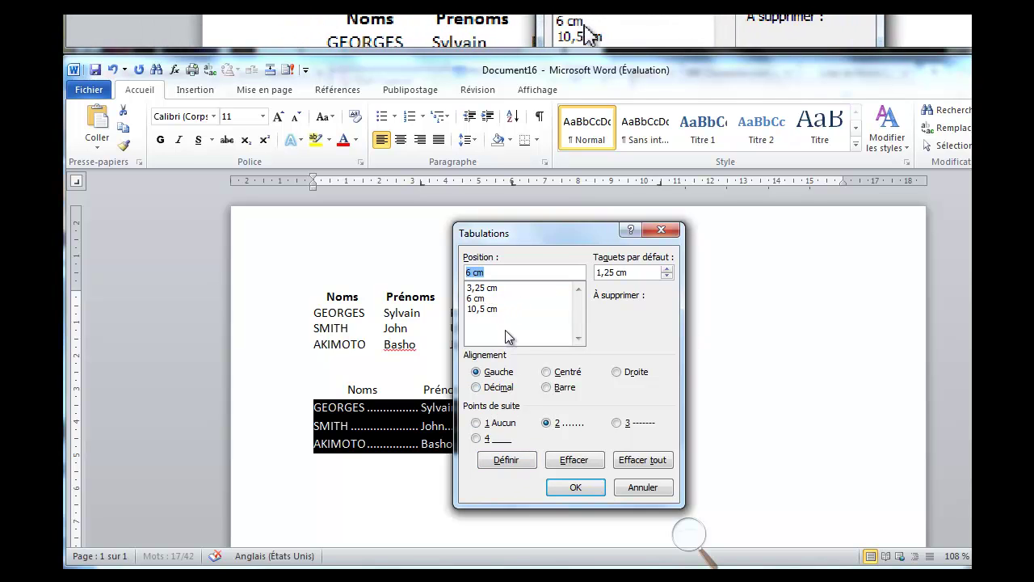
{"action": "left_click", "coordinate": [476, 438]}
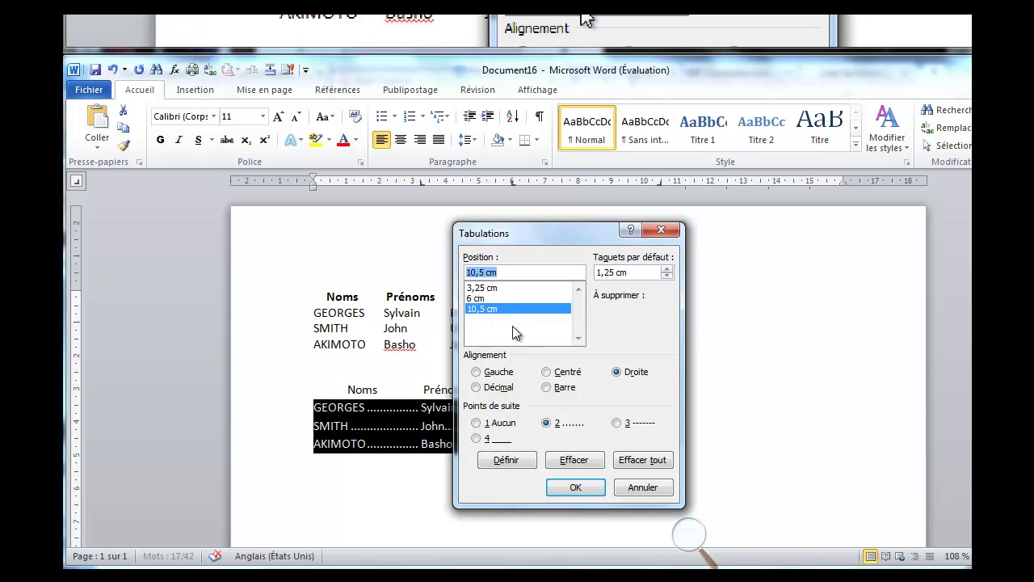
Set the solid underline leader, option 4, on the data rows' 10,5 cm tab stop and apply the tab settings
{"action": "left_click", "coordinate": [477, 438]}
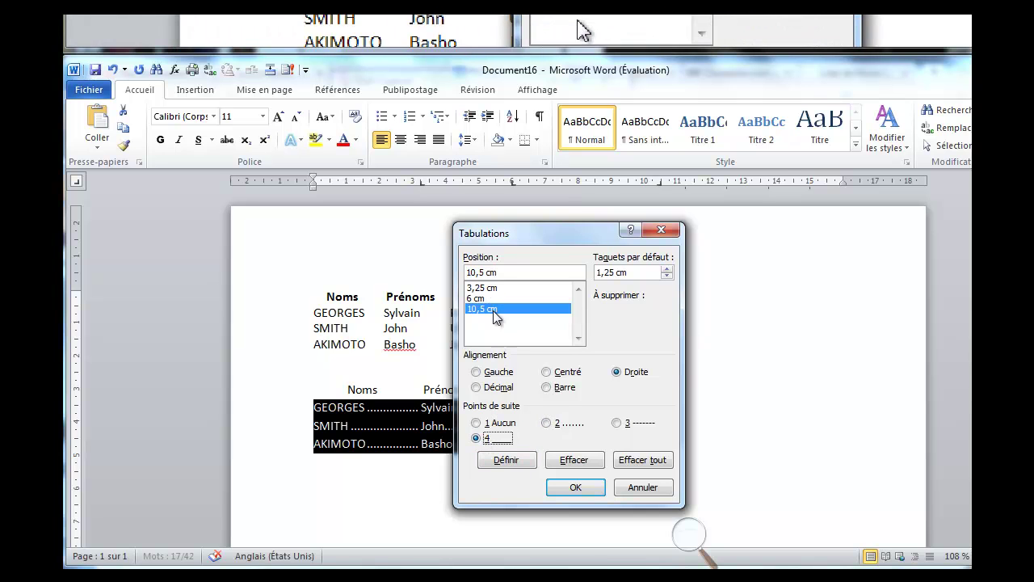
{"action": "left_click", "coordinate": [483, 288]}
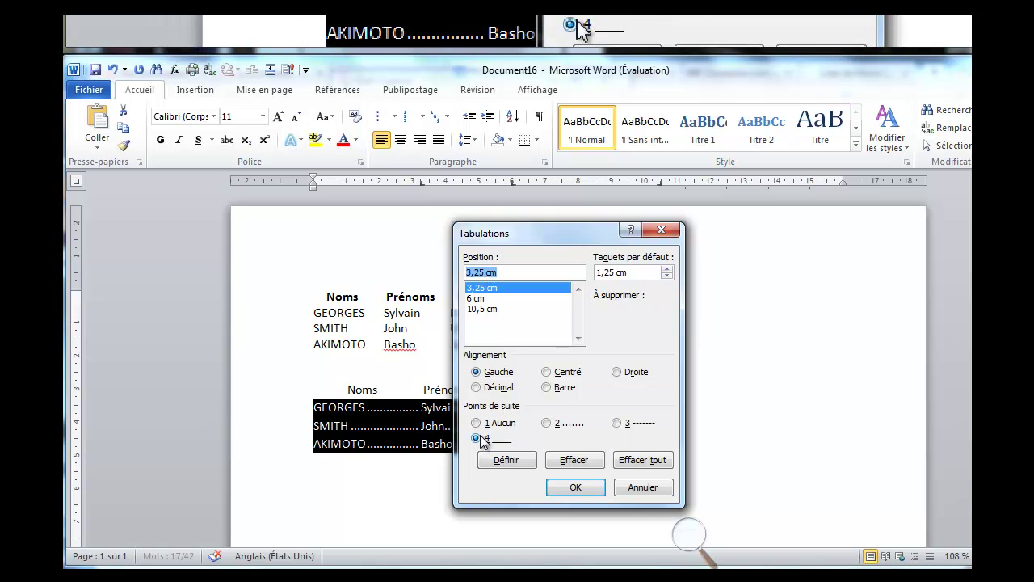
{"action": "left_click", "coordinate": [477, 298]}
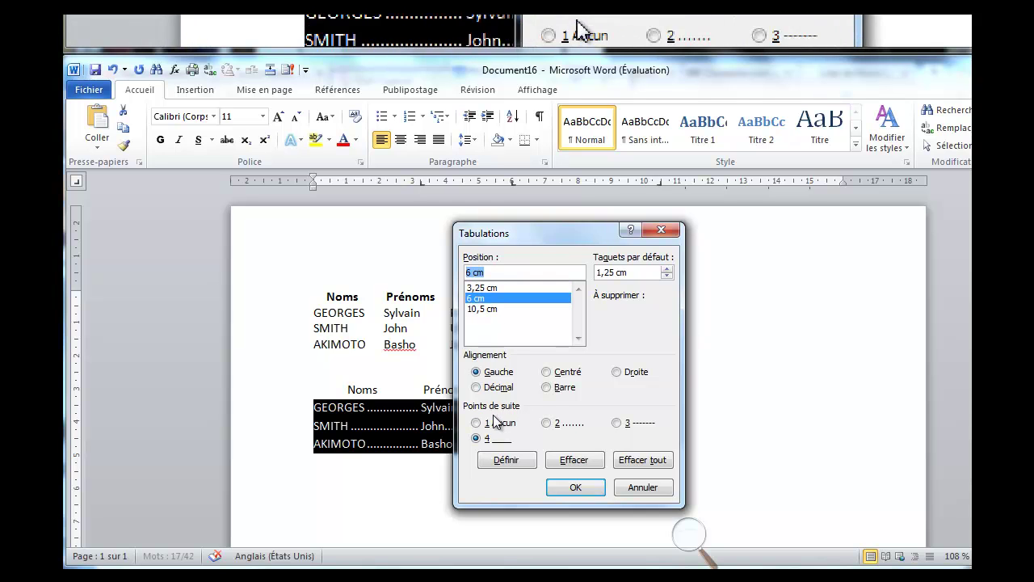
{"action": "left_click", "coordinate": [485, 308]}
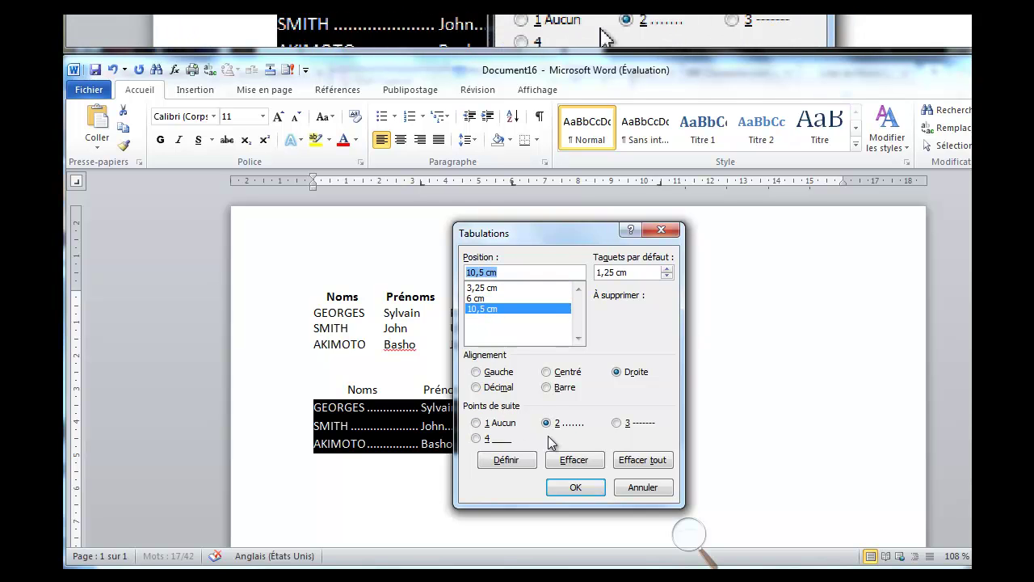
{"action": "left_click", "coordinate": [477, 439]}
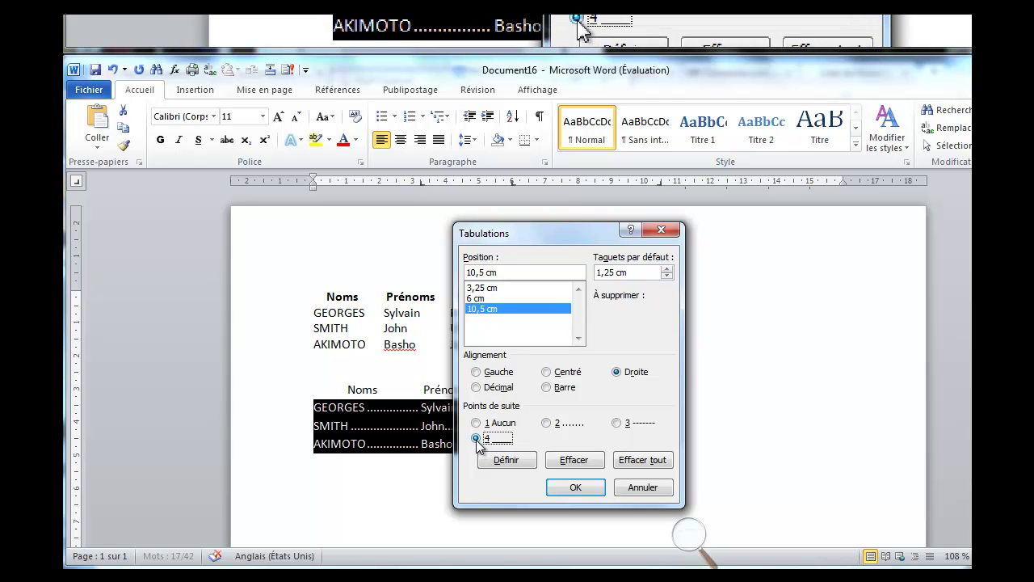
{"action": "left_click", "coordinate": [572, 487]}
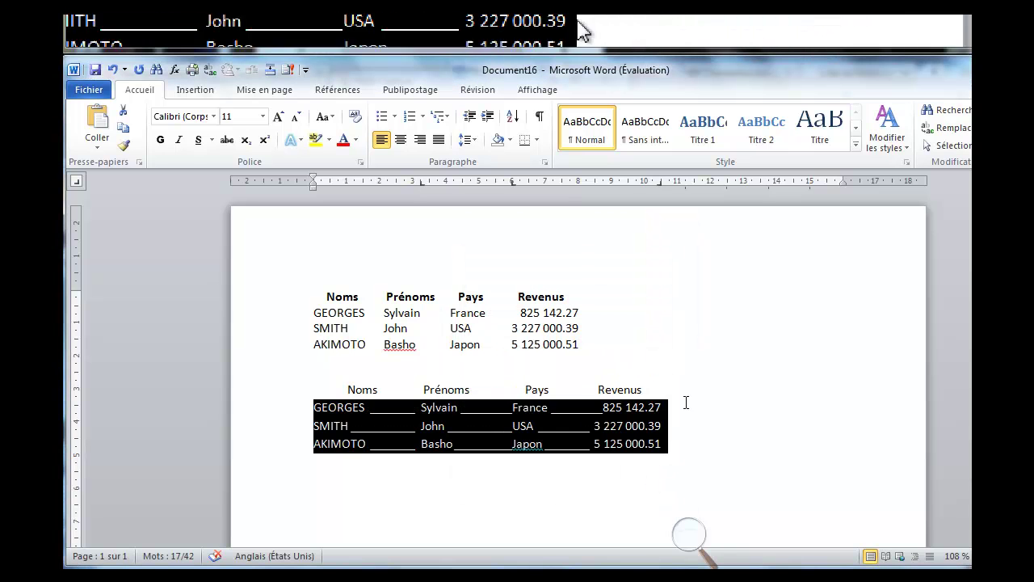
{"action": "left_click", "coordinate": [723, 352]}
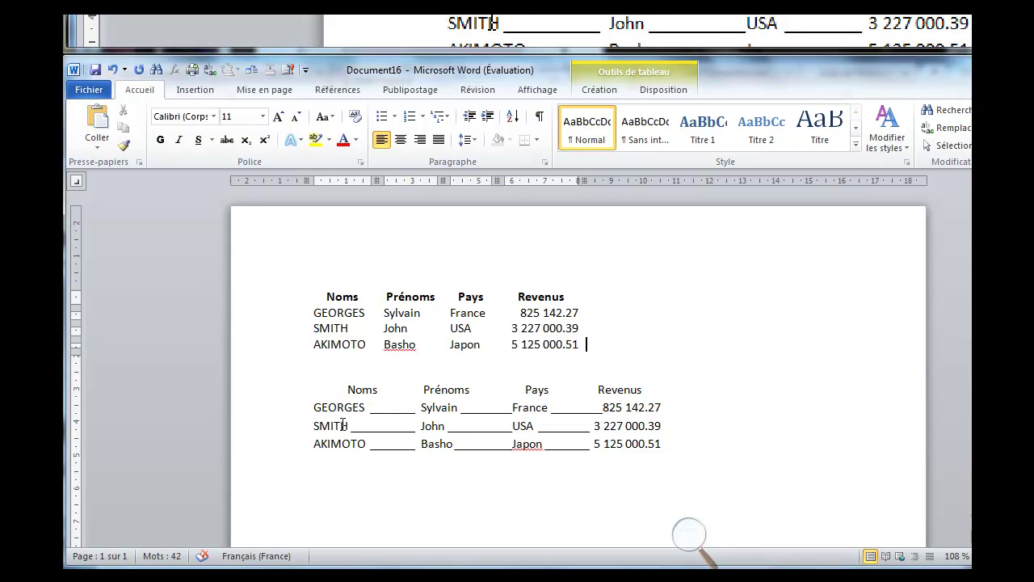
Append the currencies to the tabbed rows' incomes: euros for France, dollars for USA and yens for Japon
{"action": "left_click", "coordinate": [385, 409]}
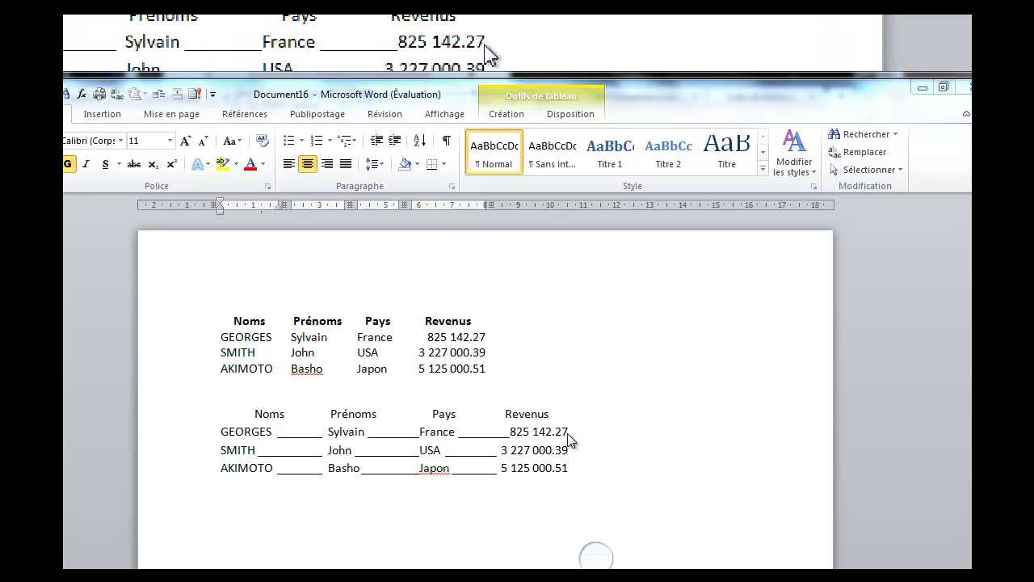
{"action": "left_click", "coordinate": [572, 432]}
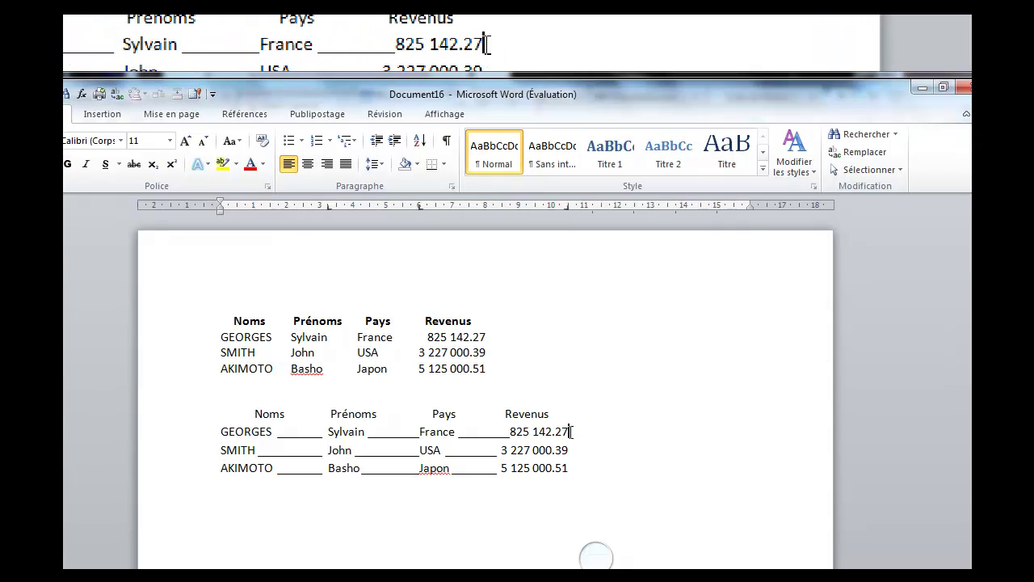
{"action": "type", "text": "euros"}
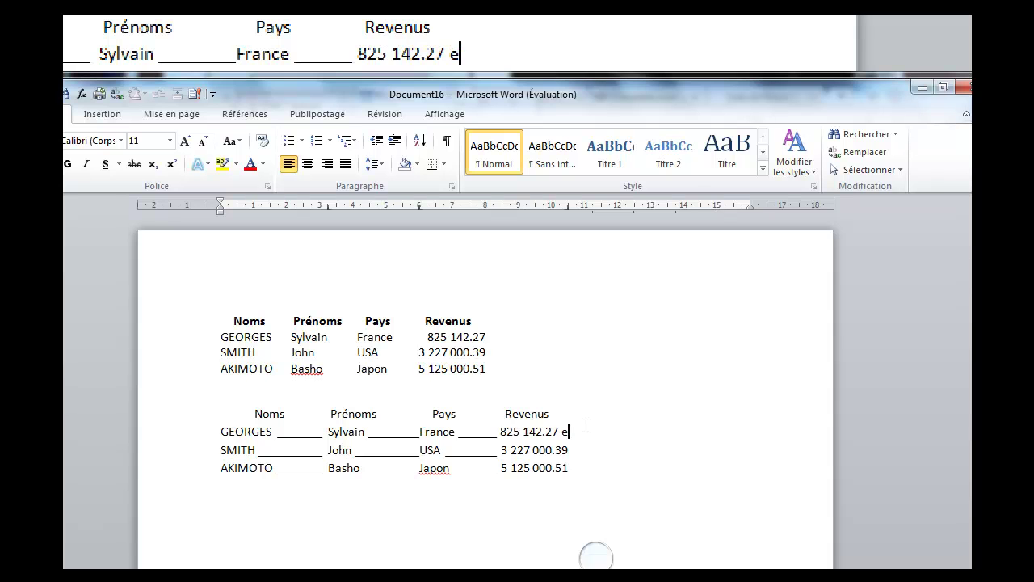
{"action": "left_click", "coordinate": [574, 450]}
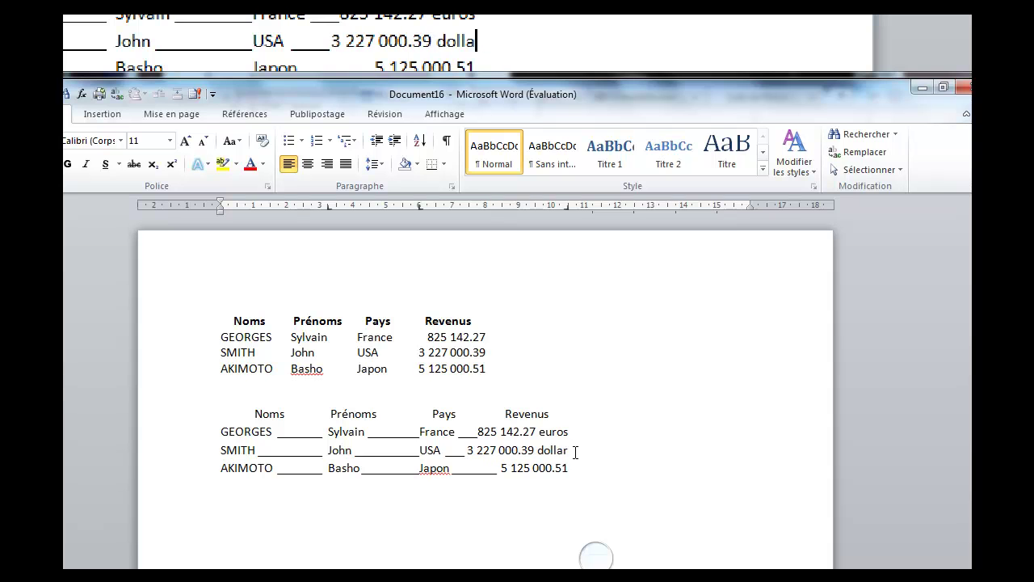
{"action": "left_click", "coordinate": [575, 468]}
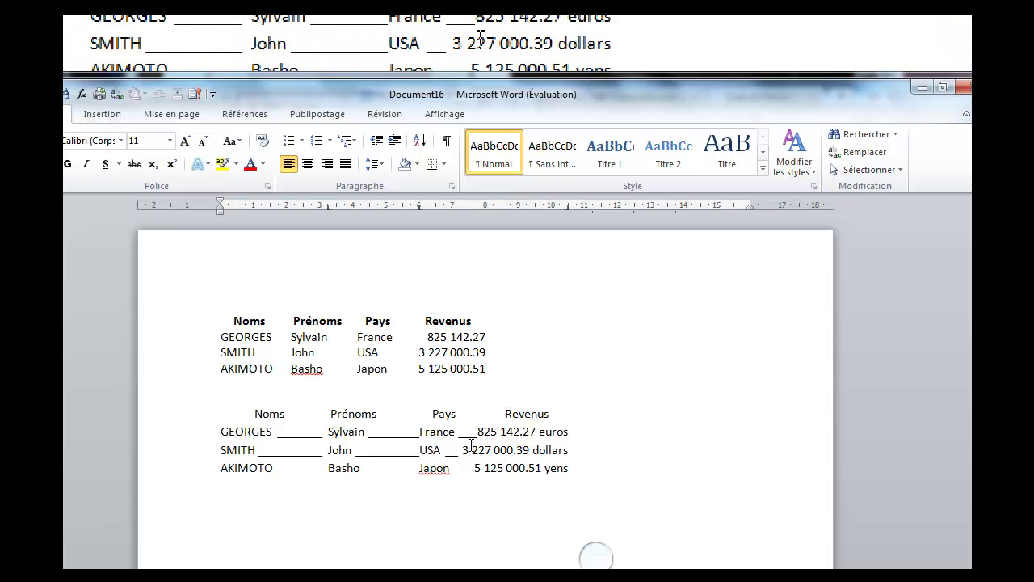
Change the alignment of the three data rows' 10,5 cm tab stop to Décimal and apply the tab settings
{"action": "left_click_drag", "start_coordinate": [180, 432], "coordinate": [189, 477]}
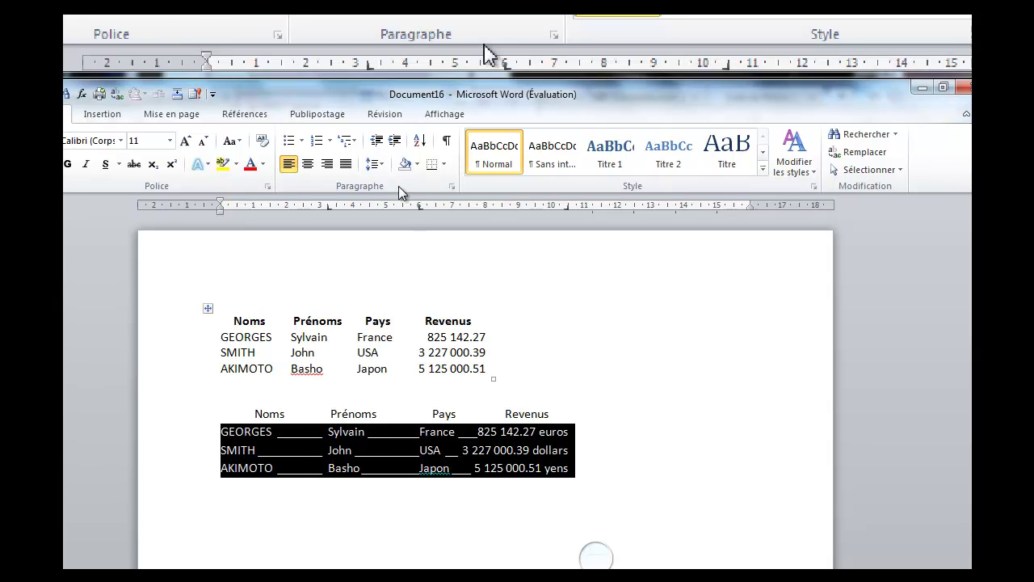
{"action": "left_click", "coordinate": [453, 188]}
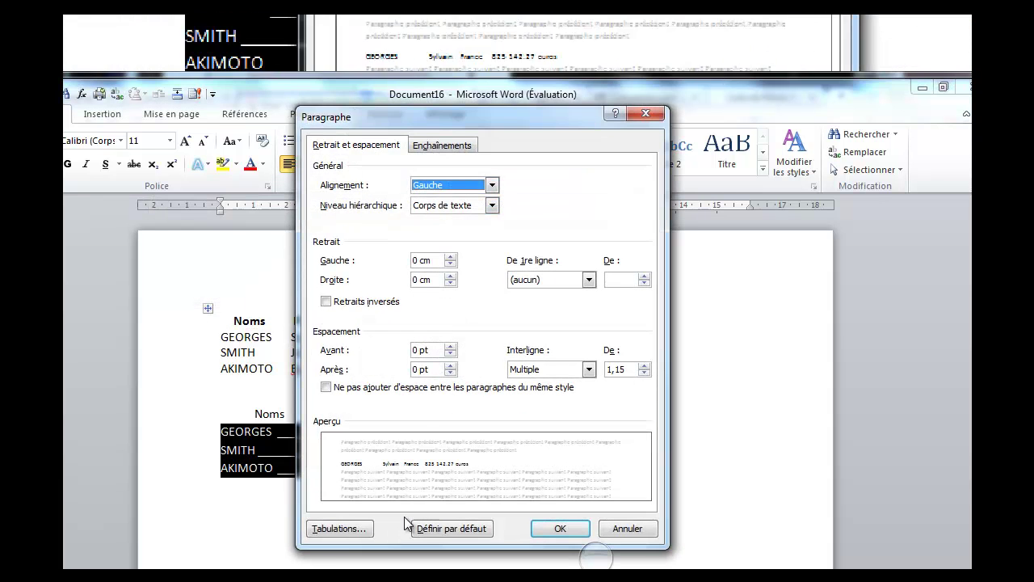
{"action": "left_click", "coordinate": [340, 529]}
{"action": "left_click_drag", "start_coordinate": [476, 252], "coordinate": [735, 265]}
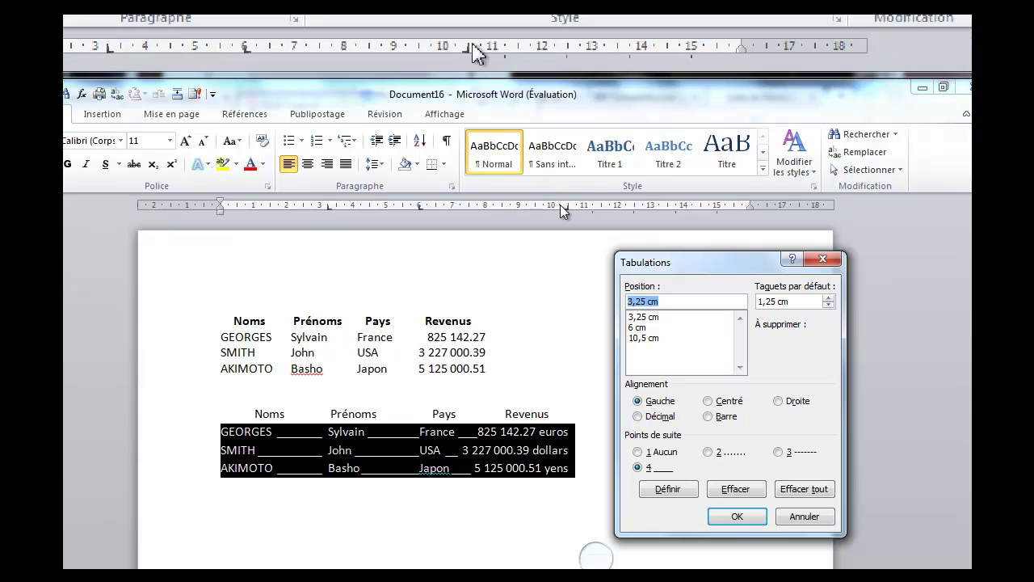
{"action": "left_click", "coordinate": [646, 338]}
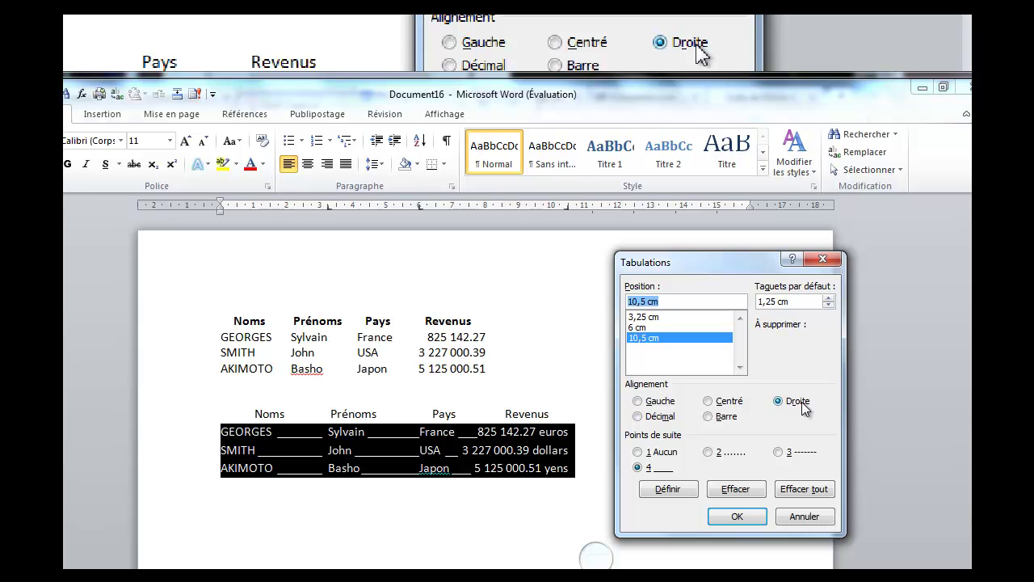
{"action": "left_click", "coordinate": [638, 416]}
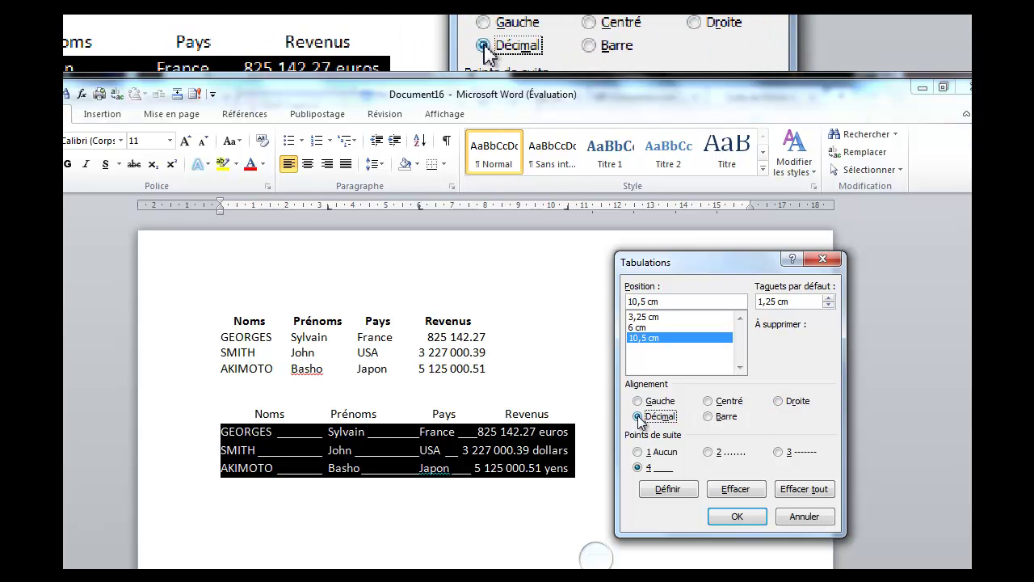
{"action": "left_click", "coordinate": [738, 517]}
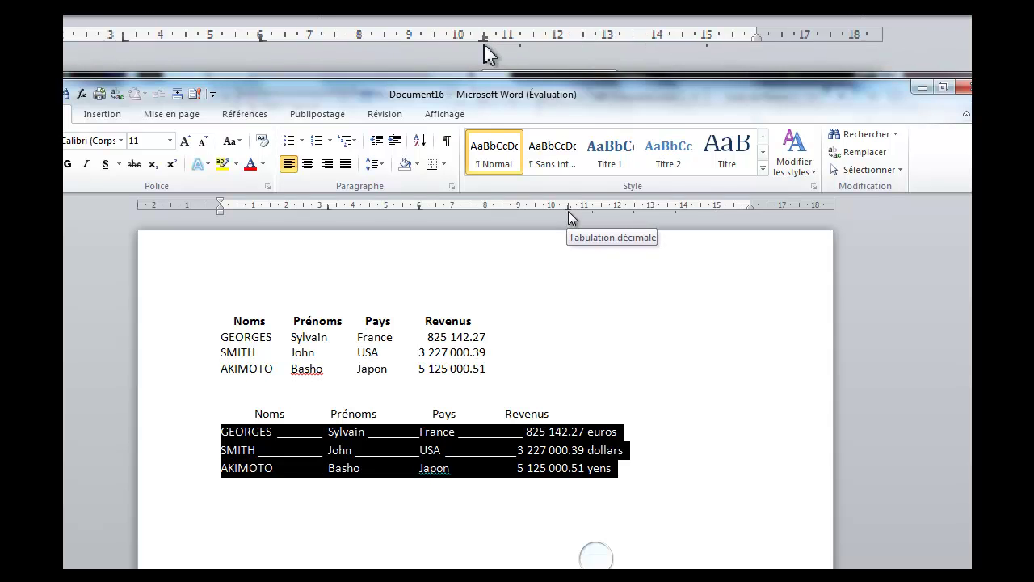
Move the data rows' decimal tab stop on the ruler to slightly less than 10 cm
{"action": "left_click_drag", "start_coordinate": [568, 209], "coordinate": [555, 211]}
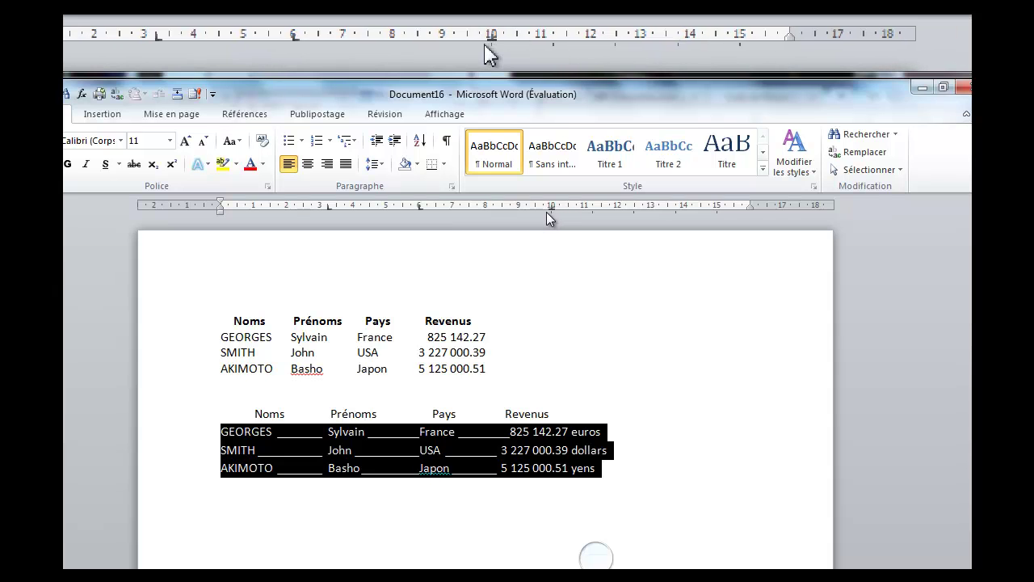
{"action": "left_click_drag", "start_coordinate": [553, 211], "coordinate": [549, 209]}
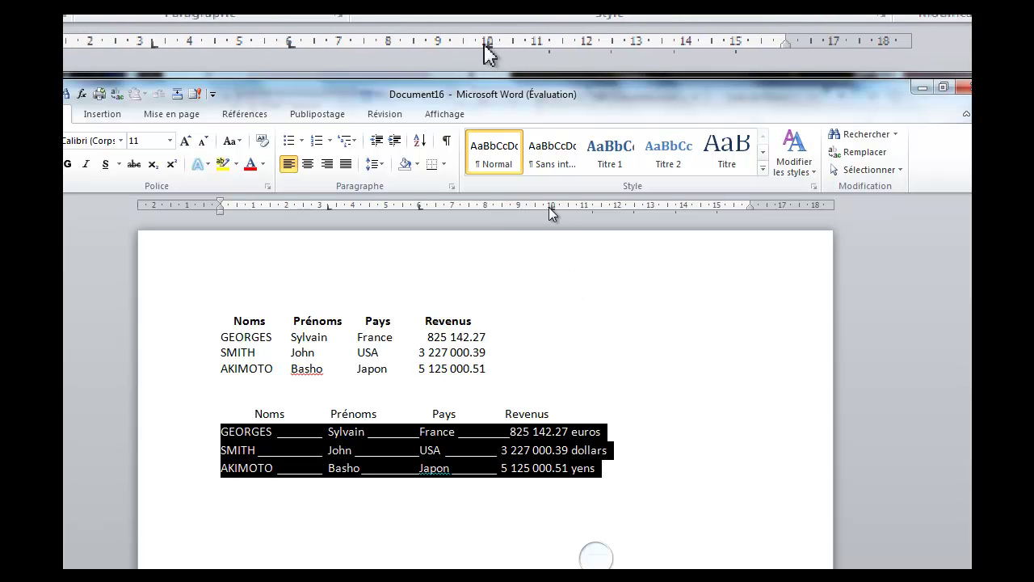
{"action": "left_click_drag", "start_coordinate": [550, 209], "coordinate": [544, 212]}
{"action": "left_click", "coordinate": [619, 339]}
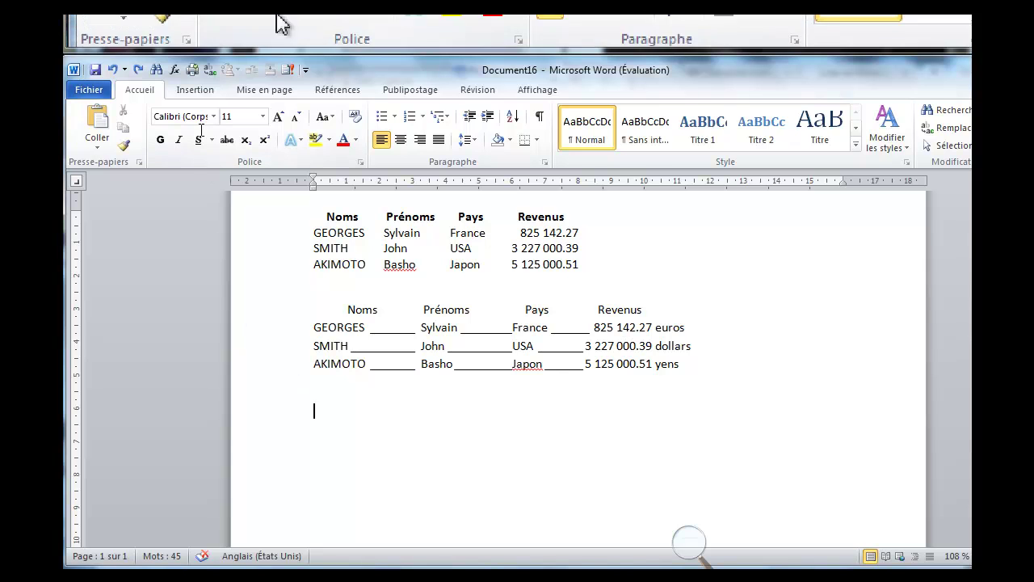
Insert a table of four columns and three rows below the tabbed text
{"action": "left_click", "coordinate": [198, 93]}
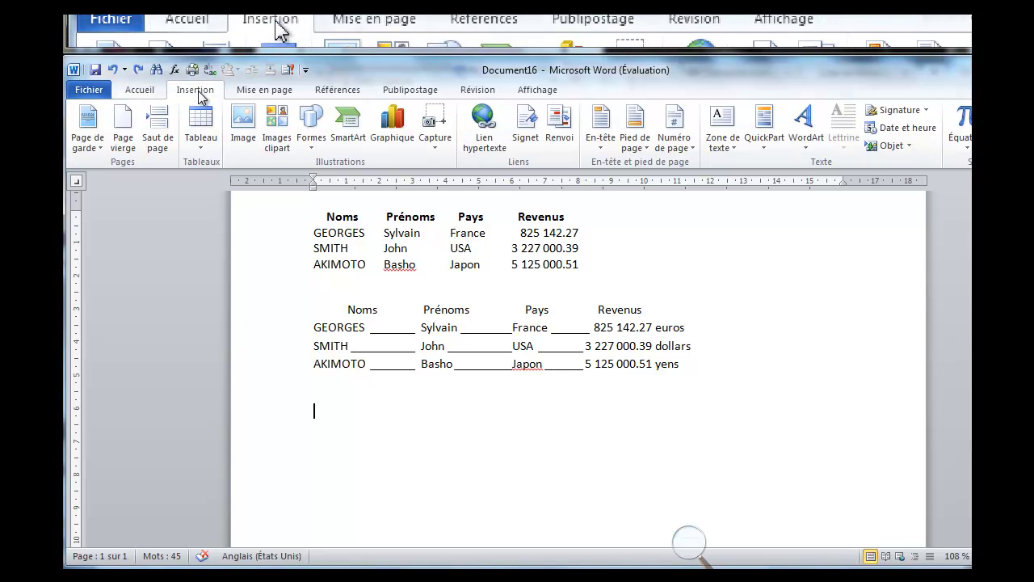
{"action": "left_click", "coordinate": [208, 128]}
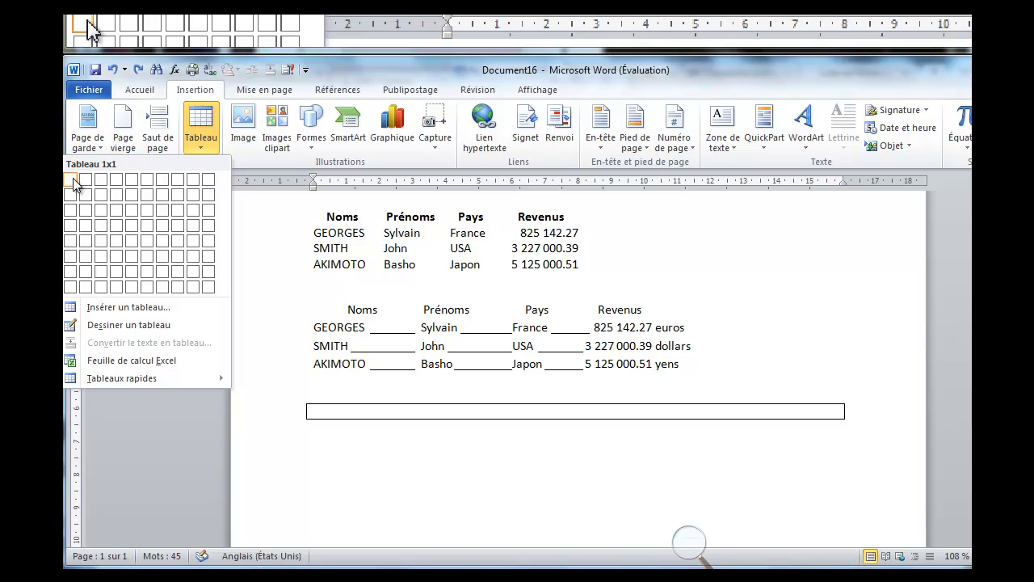
{"action": "left_click", "coordinate": [118, 209]}
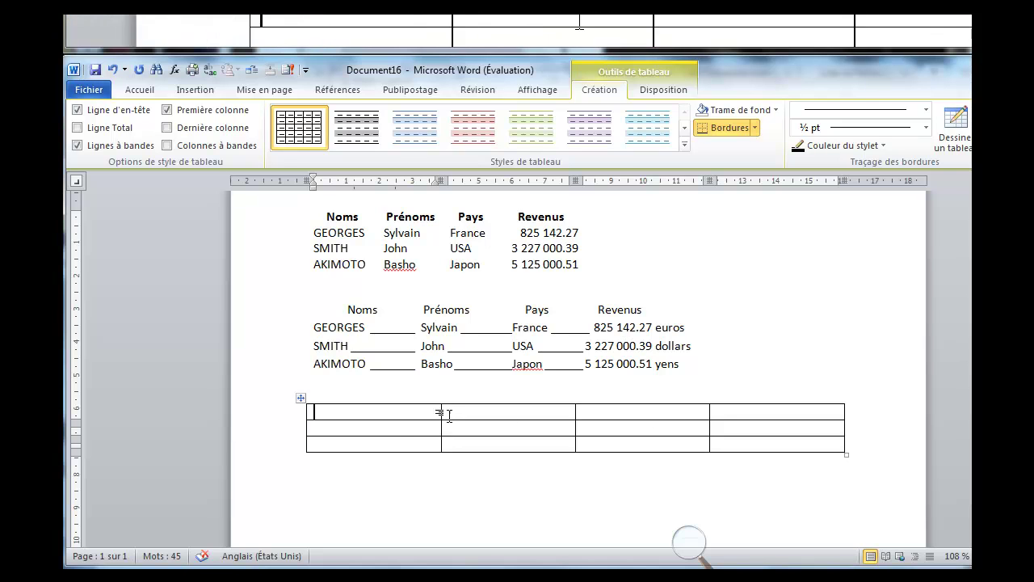
Place a right-aligned tab stop in each of the new table's four columns, at about 2.5, 6.5, 10.5 and 14.7 cm on the ruler
{"action": "left_click_drag", "start_coordinate": [390, 411], "coordinate": [404, 439]}
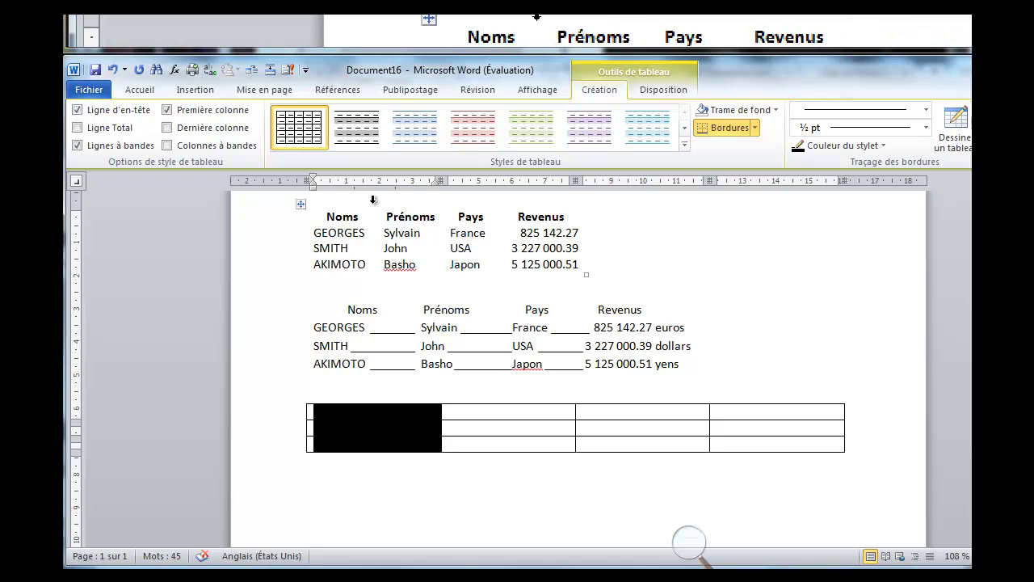
{"action": "left_click", "coordinate": [77, 183]}
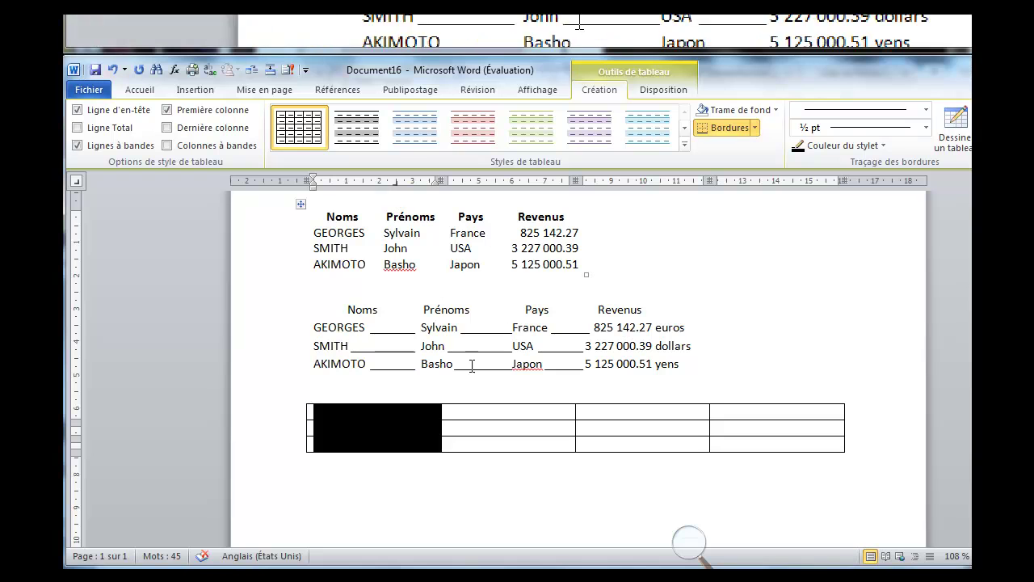
{"action": "left_click_drag", "start_coordinate": [471, 408], "coordinate": [478, 440]}
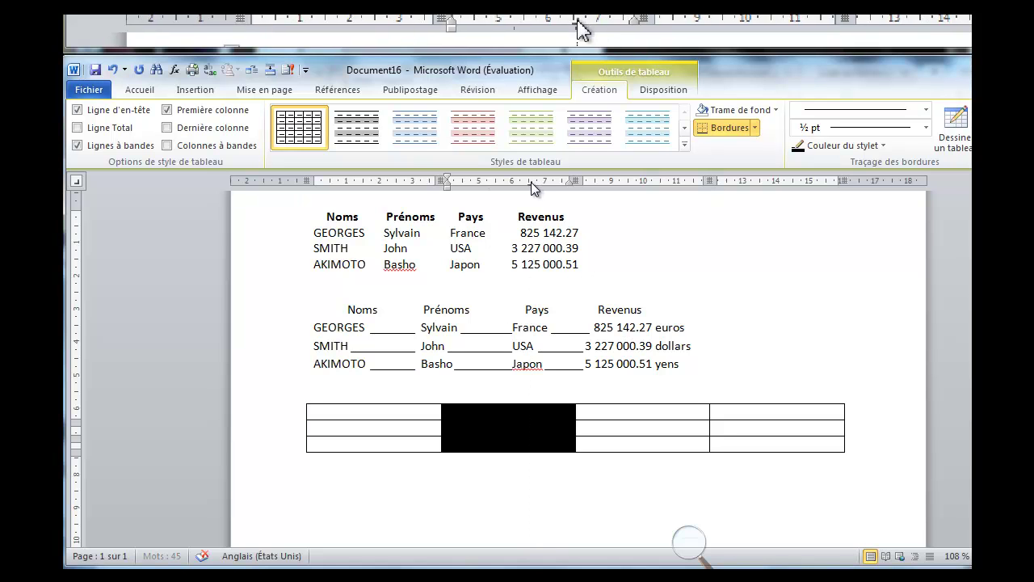
{"action": "left_click", "coordinate": [596, 411]}
{"action": "left_click_drag", "start_coordinate": [596, 410], "coordinate": [646, 444]}
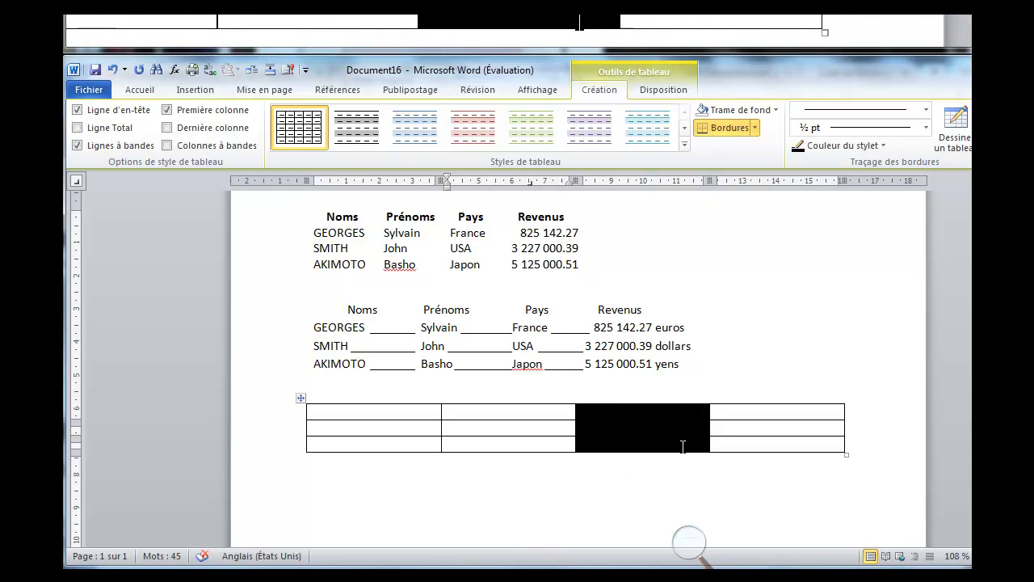
{"action": "left_click", "coordinate": [662, 185]}
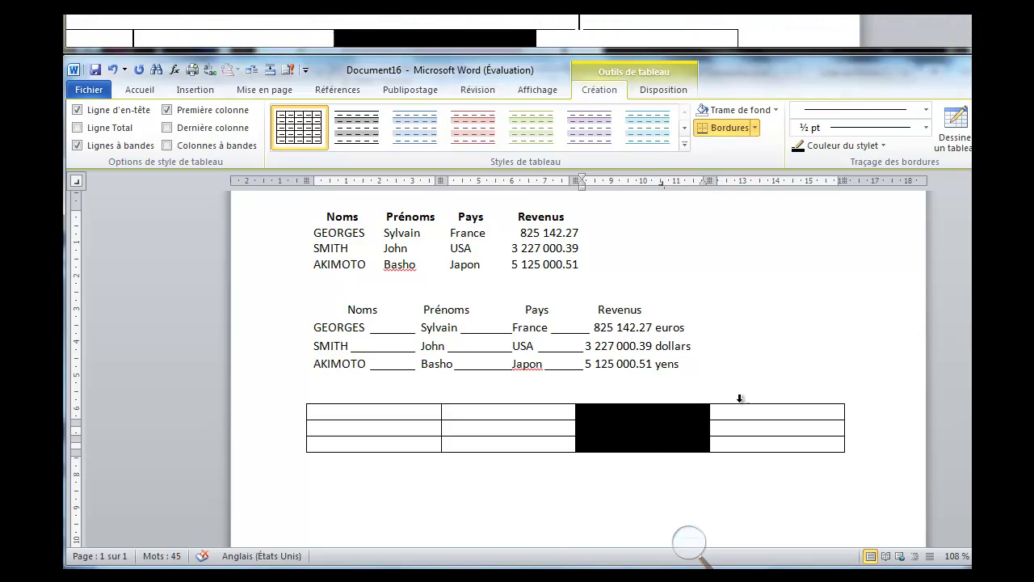
{"action": "left_click_drag", "start_coordinate": [738, 413], "coordinate": [801, 445]}
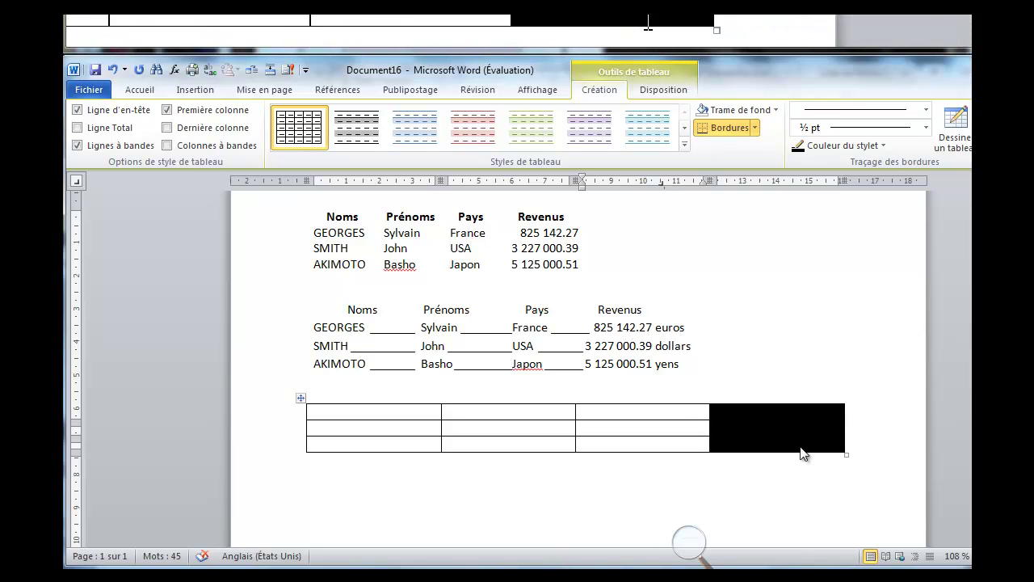
{"action": "left_click", "coordinate": [800, 185]}
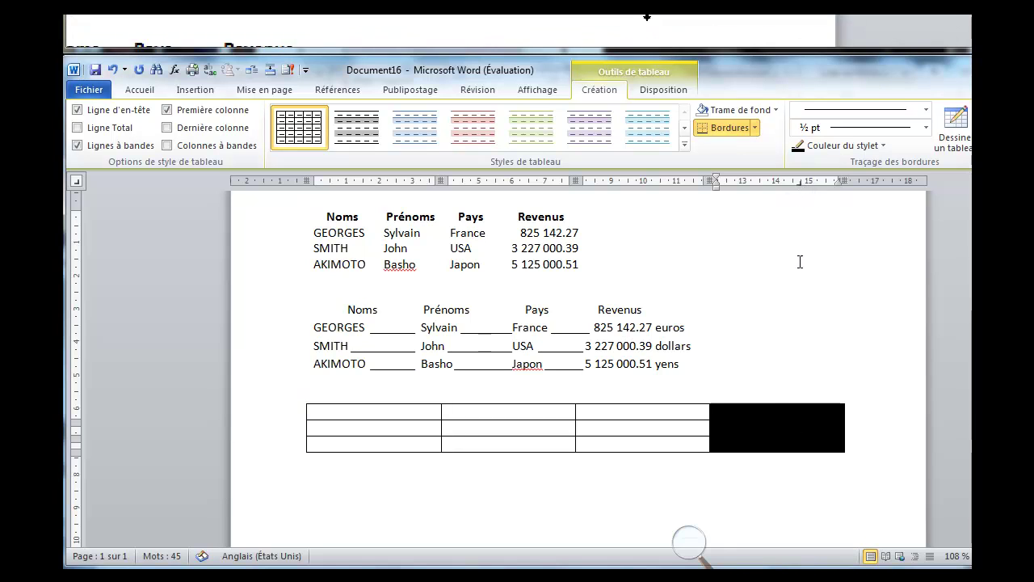
Enter 125.00 and 1562.25 at the tab stops of the first and second cells in the table's first row
{"action": "left_click", "coordinate": [792, 418]}
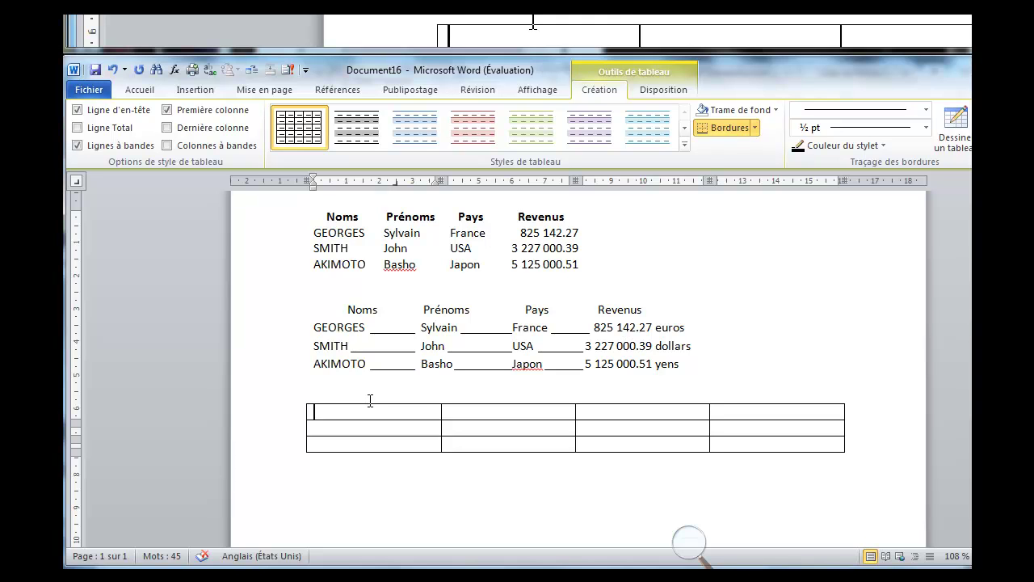
{"action": "key", "text": "ctrl+Tab"}
{"action": "type", "text": "125.00"}
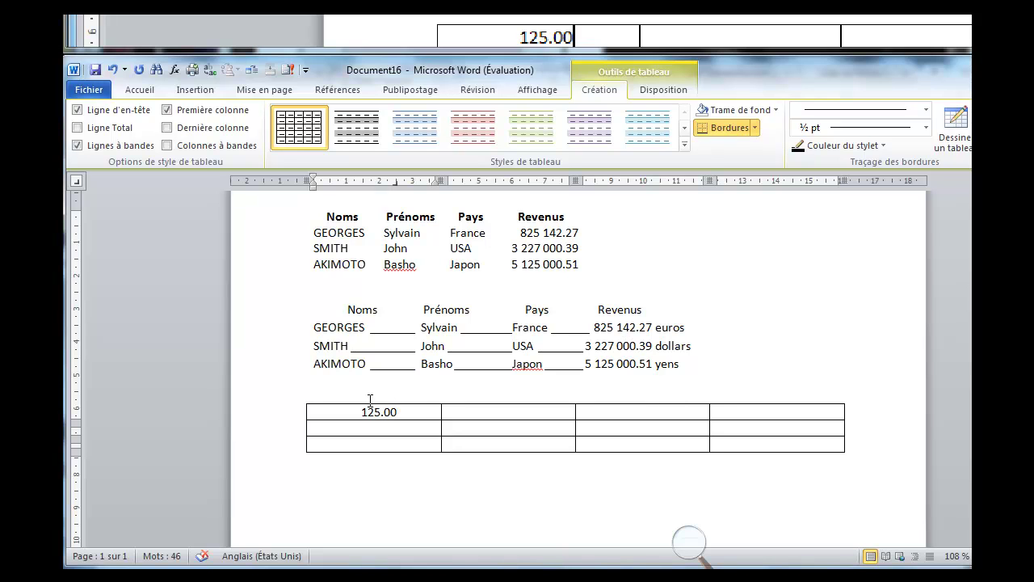
{"action": "key", "text": "Tab"}
{"action": "type", "text": "156"}
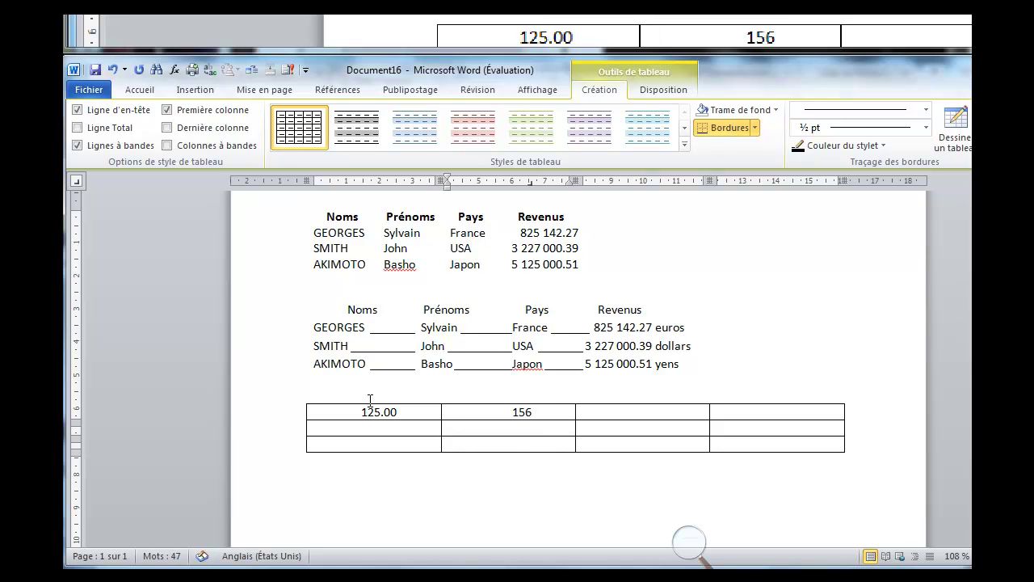
{"action": "type", "text": "2.25"}
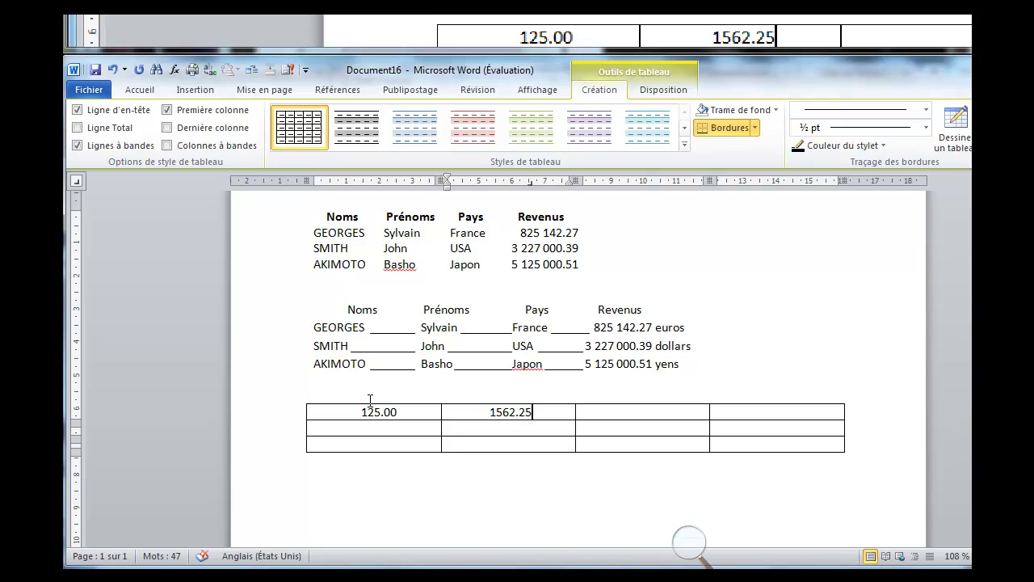
Enter 524 at the tab stop of the first row's fourth cell and continue to the second row
{"action": "key", "text": "Tab"}
{"action": "key", "text": "Tab"}
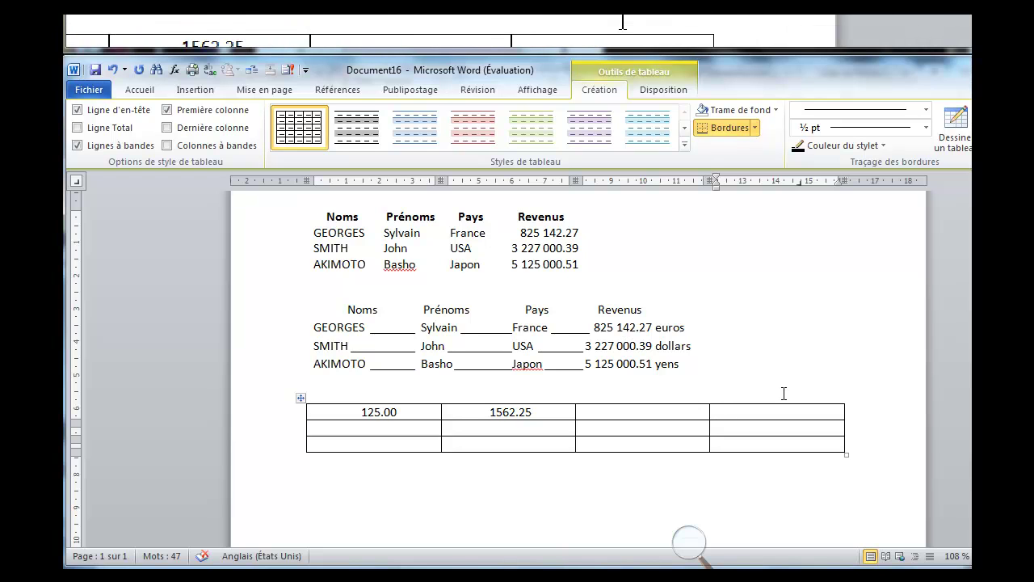
{"action": "key", "text": "ctrl+Tab"}
{"action": "type", "text": "524"}
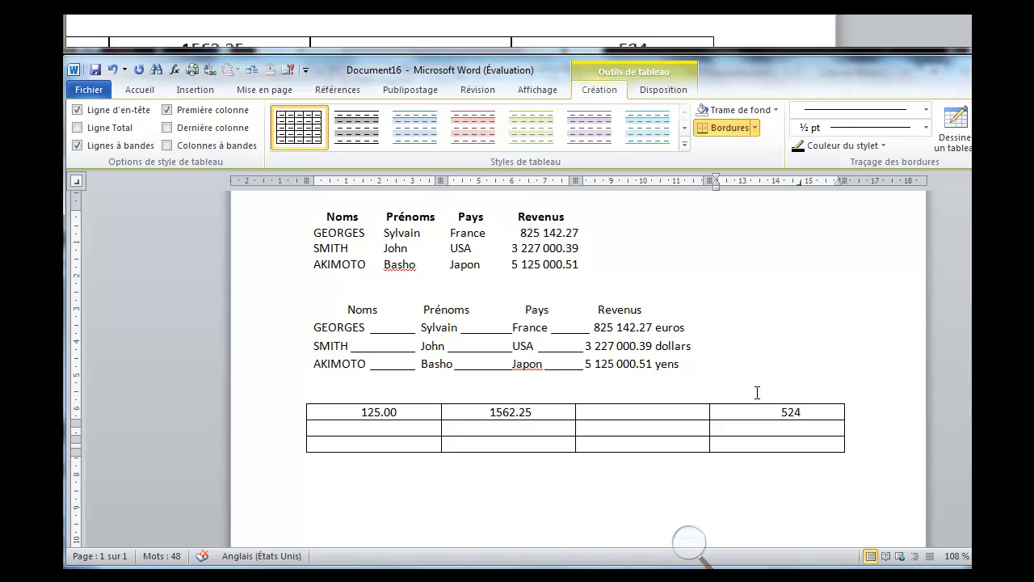
{"action": "key", "text": "Tab"}
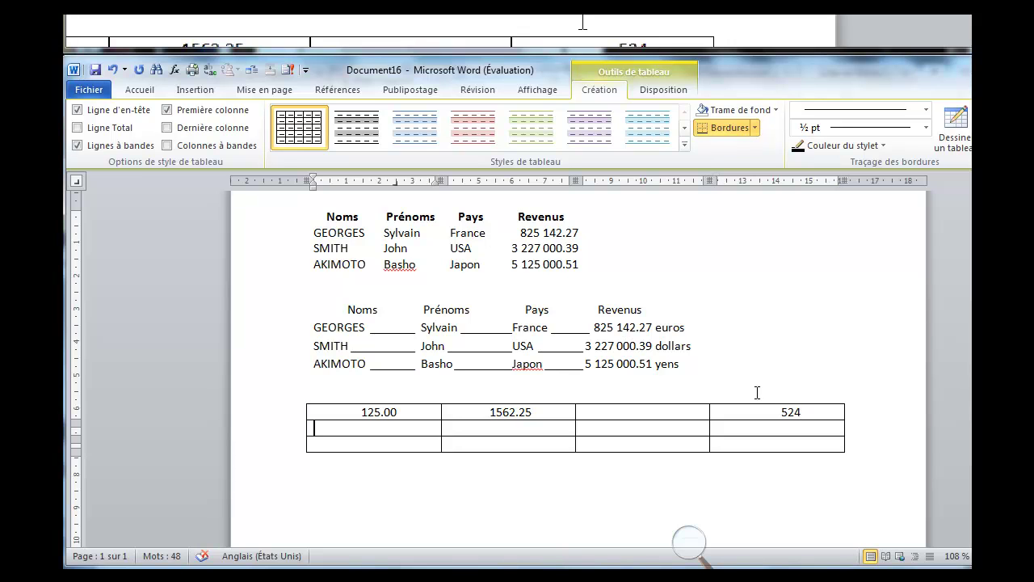